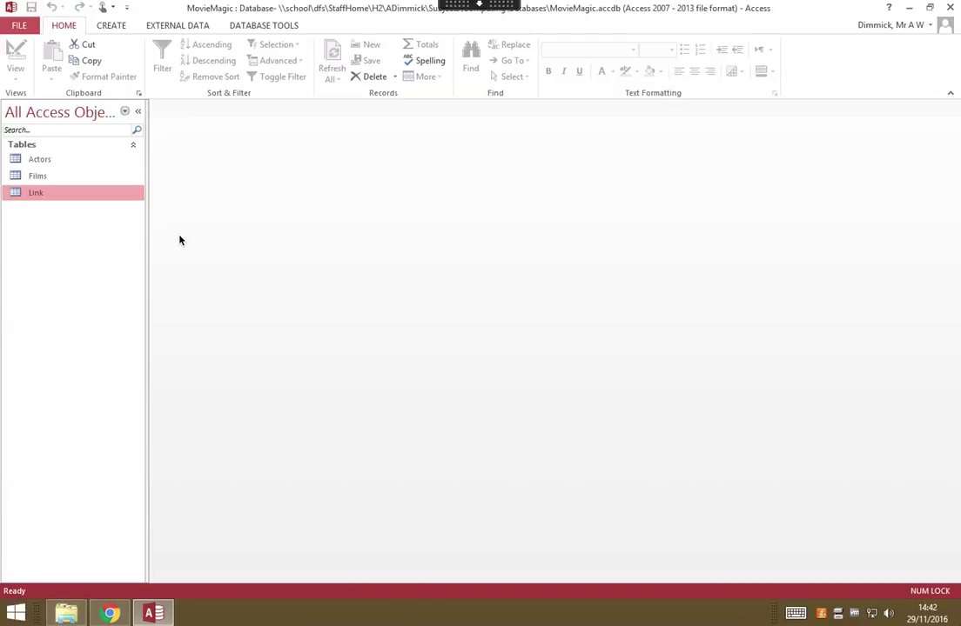
# - Open the Link table of actor–film pairs in Datasheet View
pyautogui.doubleClick(61, 195)
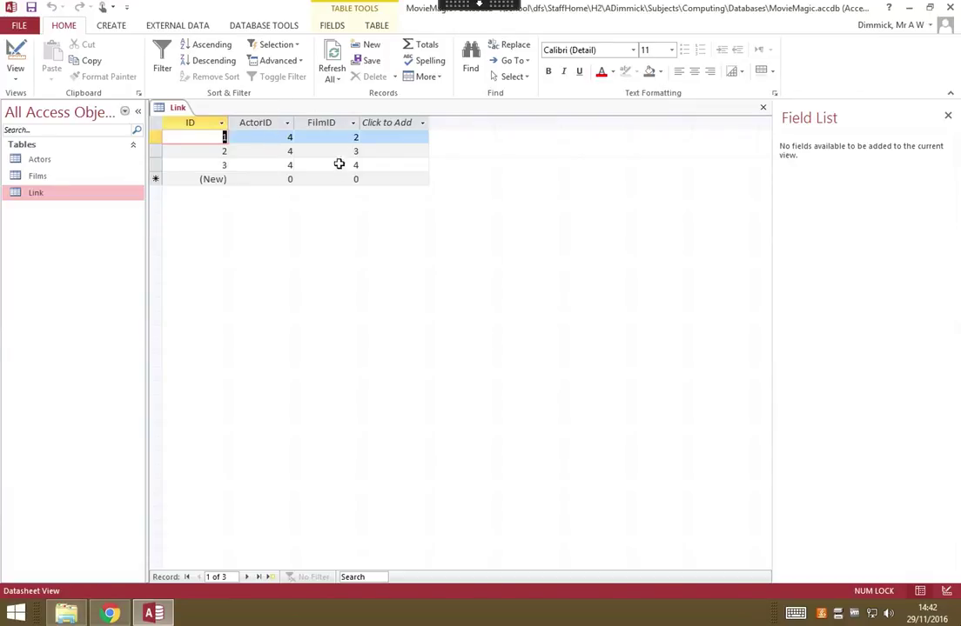
# - Open the Actors table and expand the linked-film rows for actors 4 and 3
pyautogui.doubleClick(81, 162)
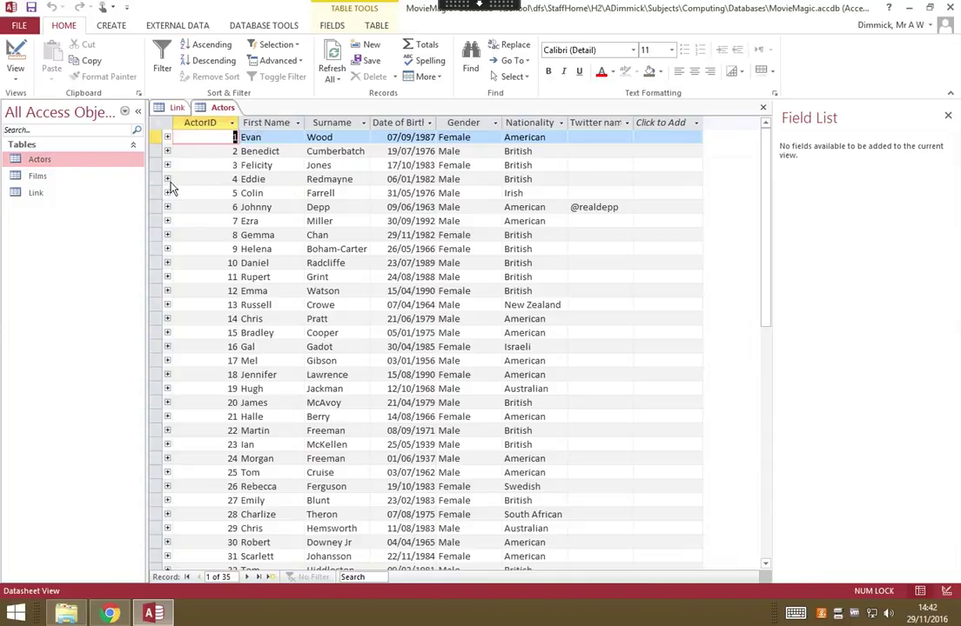
pyautogui.click(167, 179)
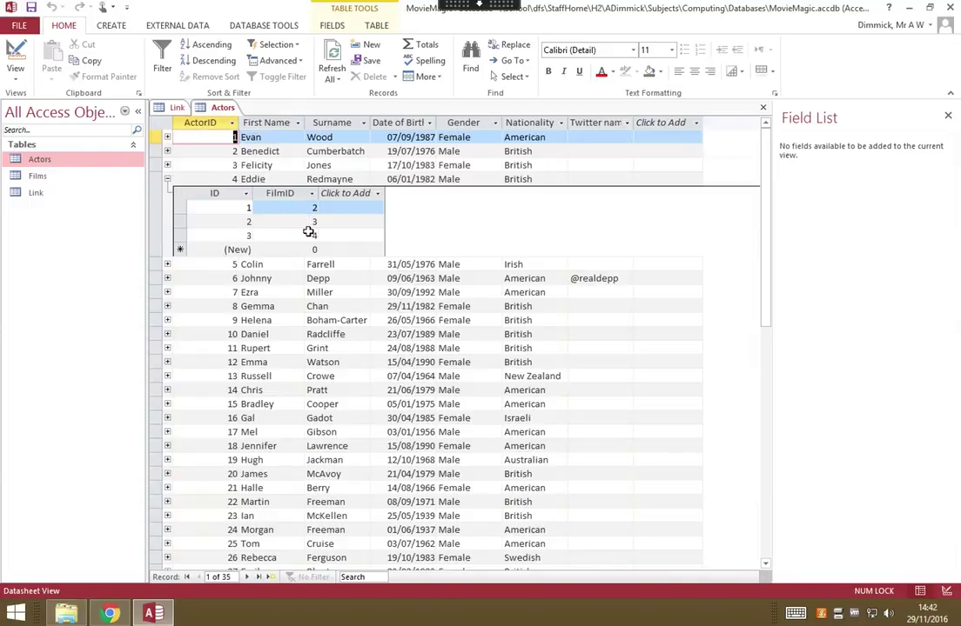
pyautogui.click(167, 165)
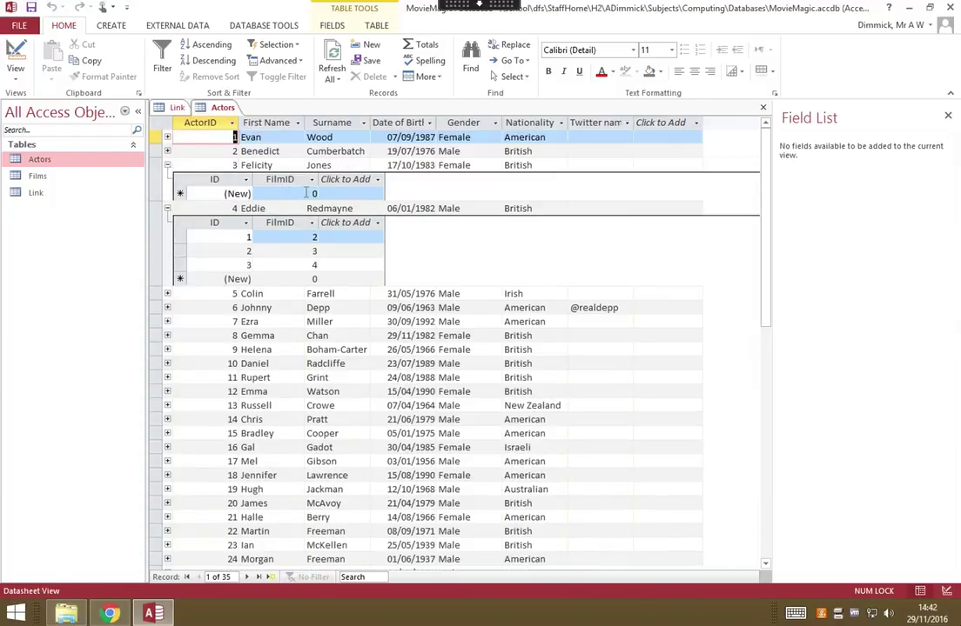
# - Add FilmID 2 to actor 3's films, checking the ID against the Films table
pyautogui.click(327, 193)
pyautogui.write('2')
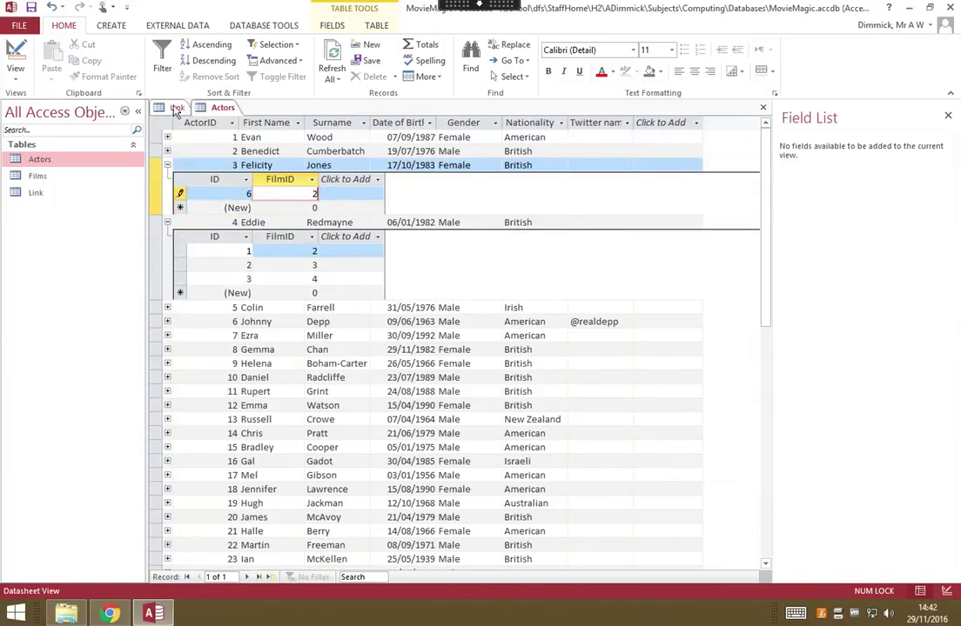
pyautogui.doubleClick(61, 178)
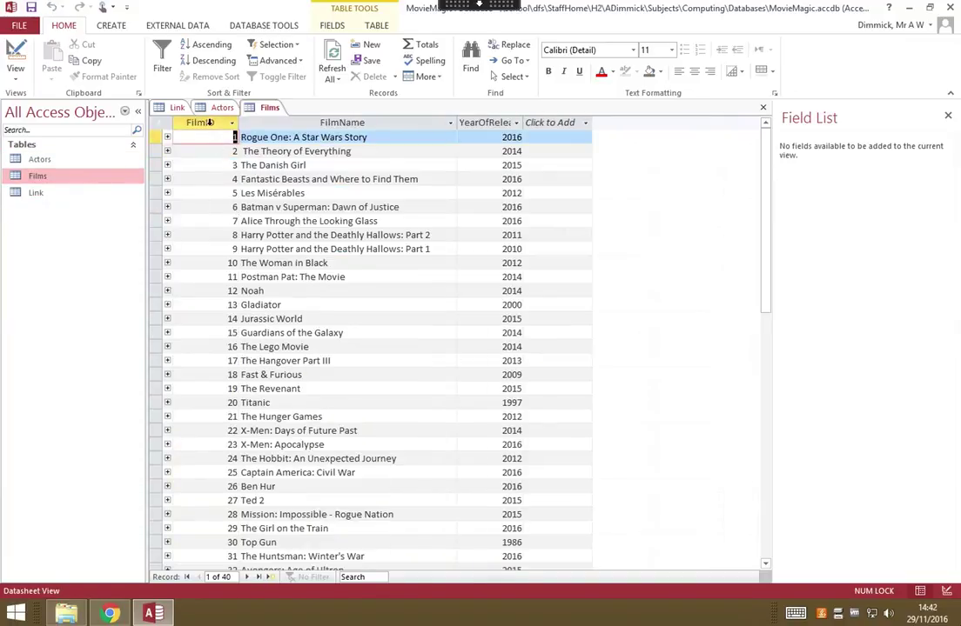
pyautogui.click(220, 108)
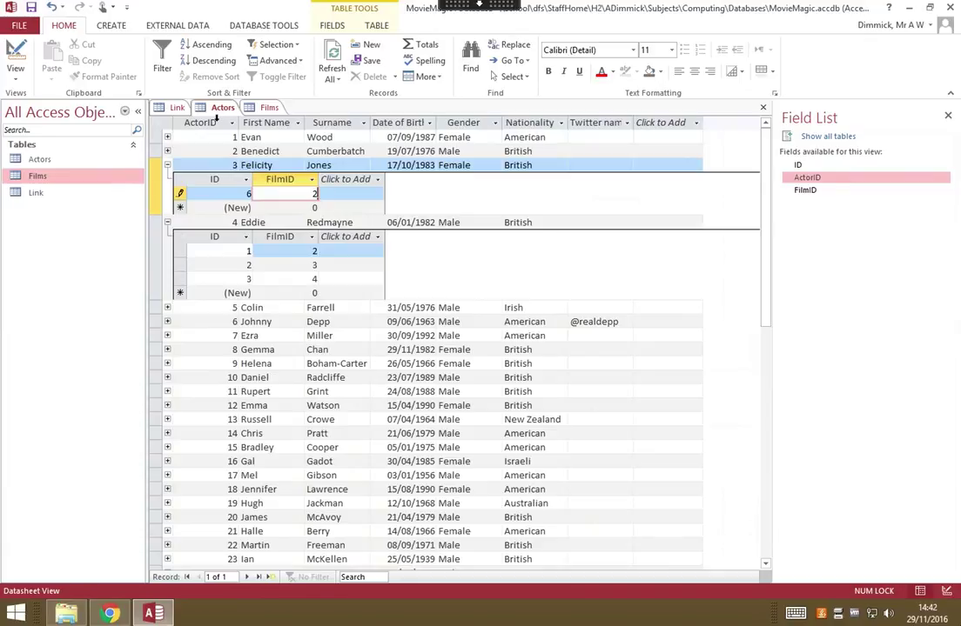
pyautogui.rightClick(224, 111)
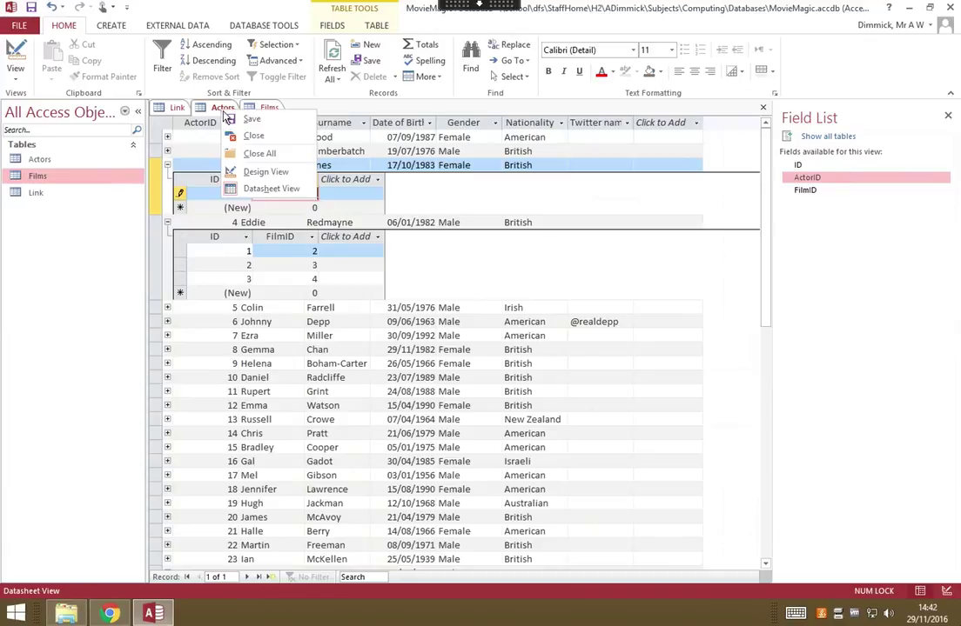
# - Close every open table with Close All, then reopen Actors on its own
pyautogui.click(236, 153)
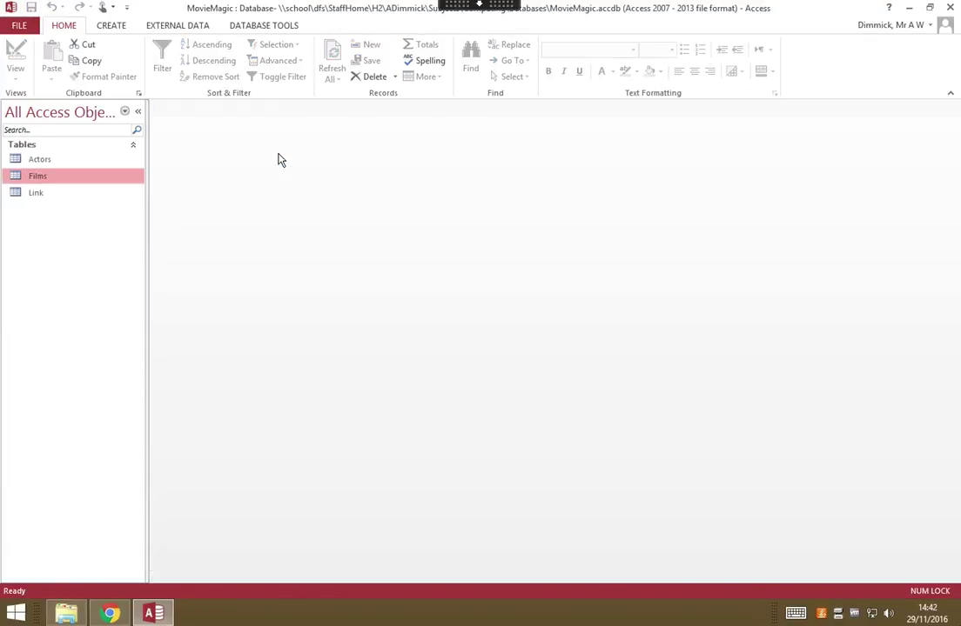
pyautogui.doubleClick(70, 163)
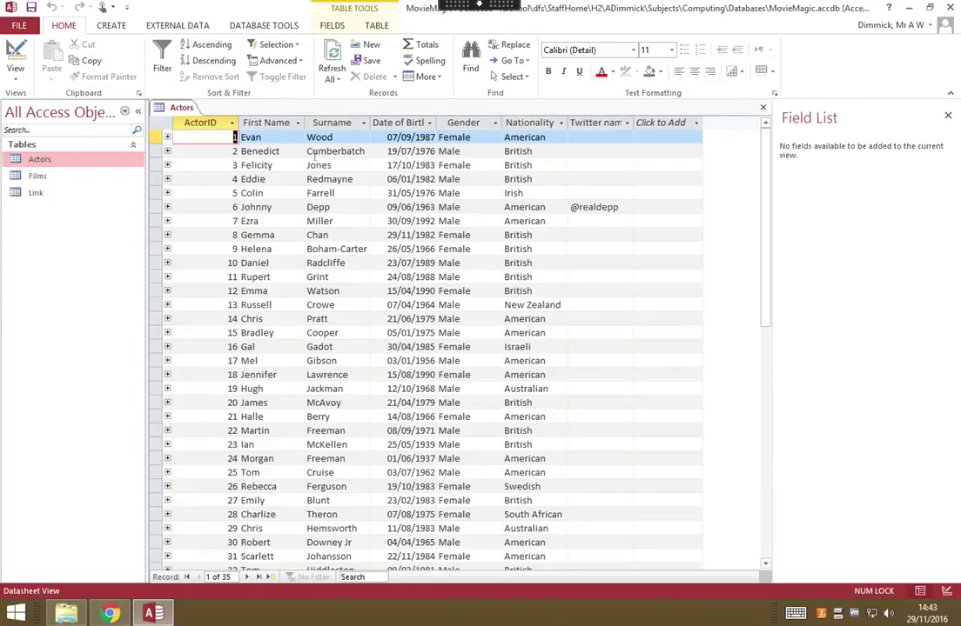
# - Start the Form Wizard and add all fields from the Actors table
pyautogui.click(105, 26)
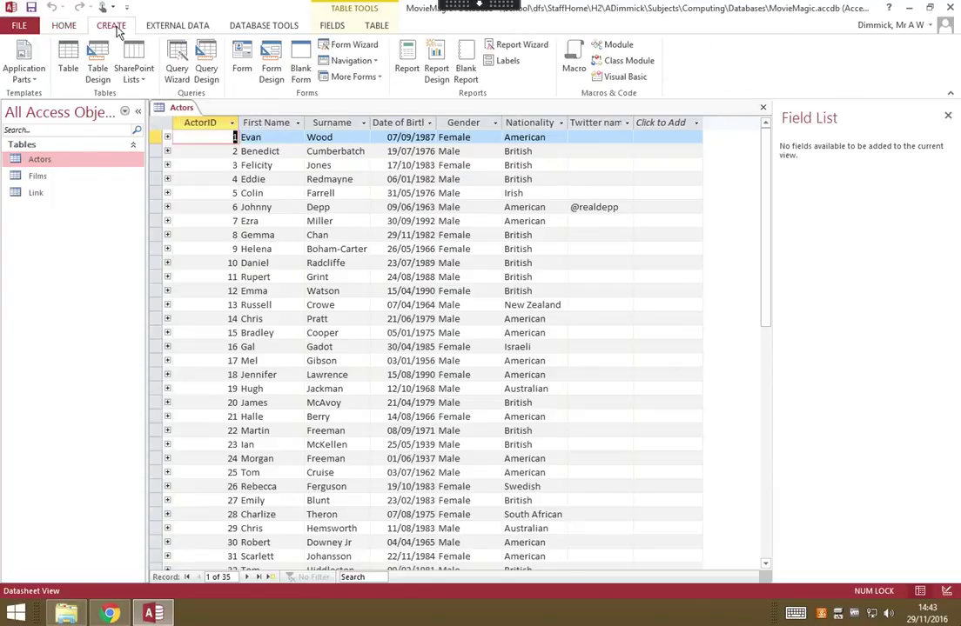
pyautogui.click(376, 52)
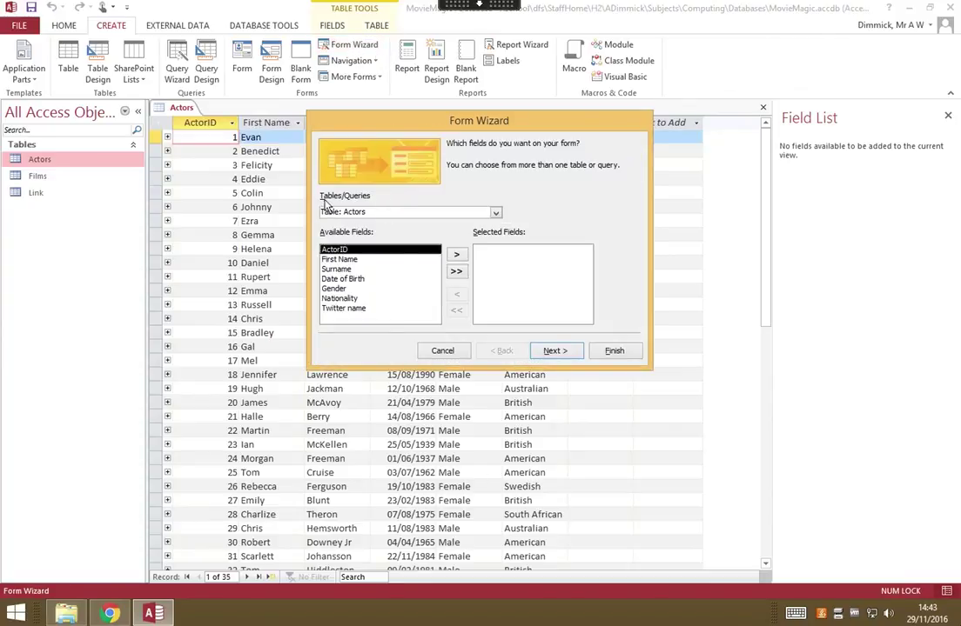
pyautogui.click(495, 214)
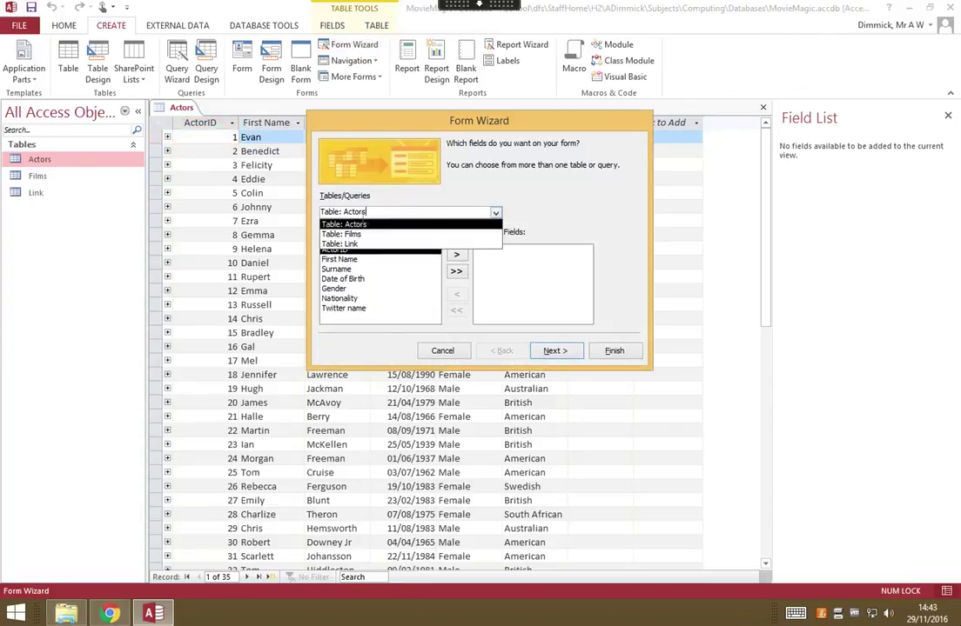
pyautogui.click(389, 228)
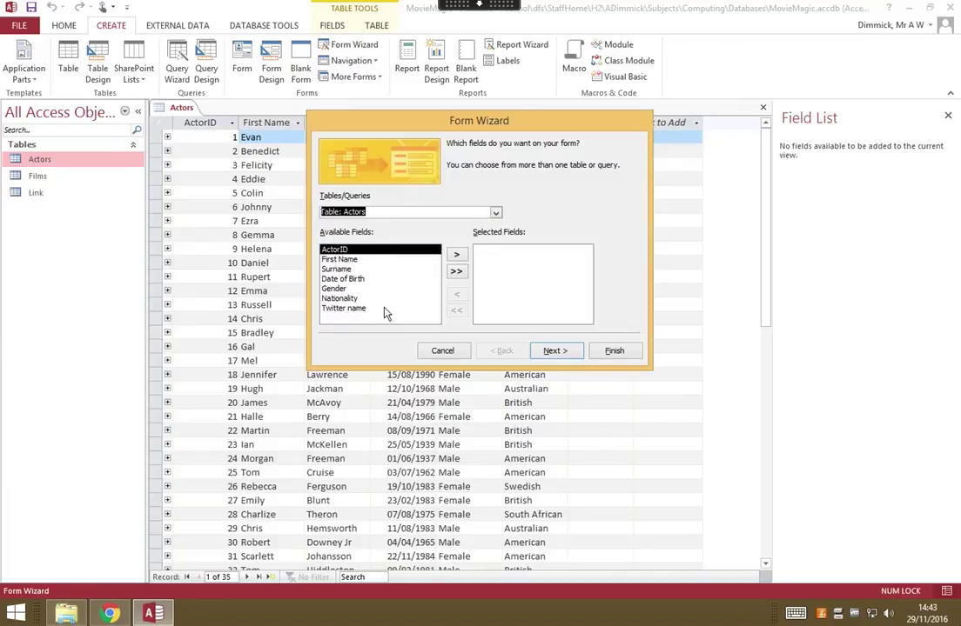
pyautogui.click(457, 272)
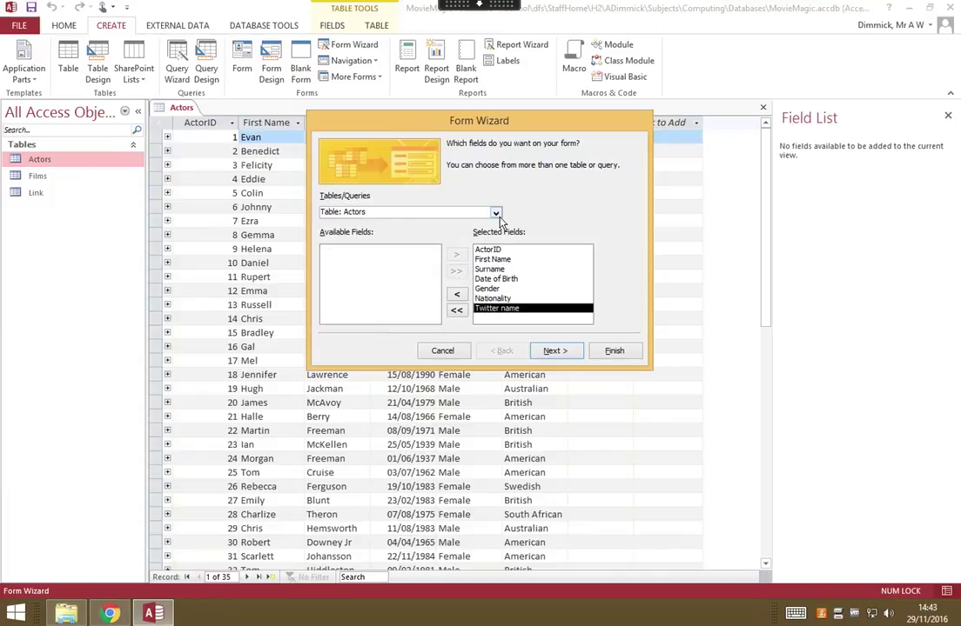
# - Add all Films fields: FilmID, FilmName and YearOfRelease
pyautogui.click(496, 215)
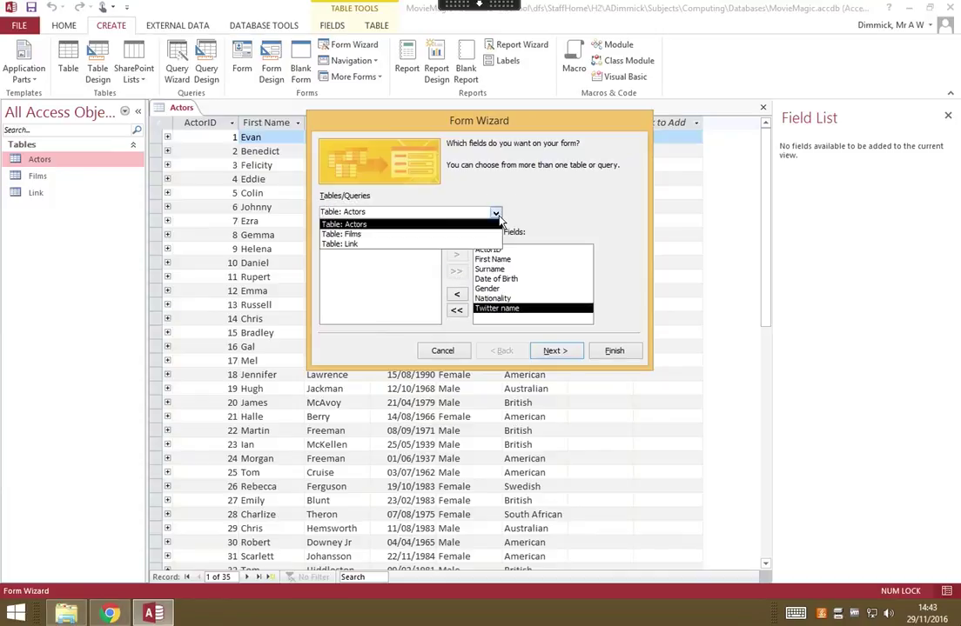
pyautogui.click(369, 235)
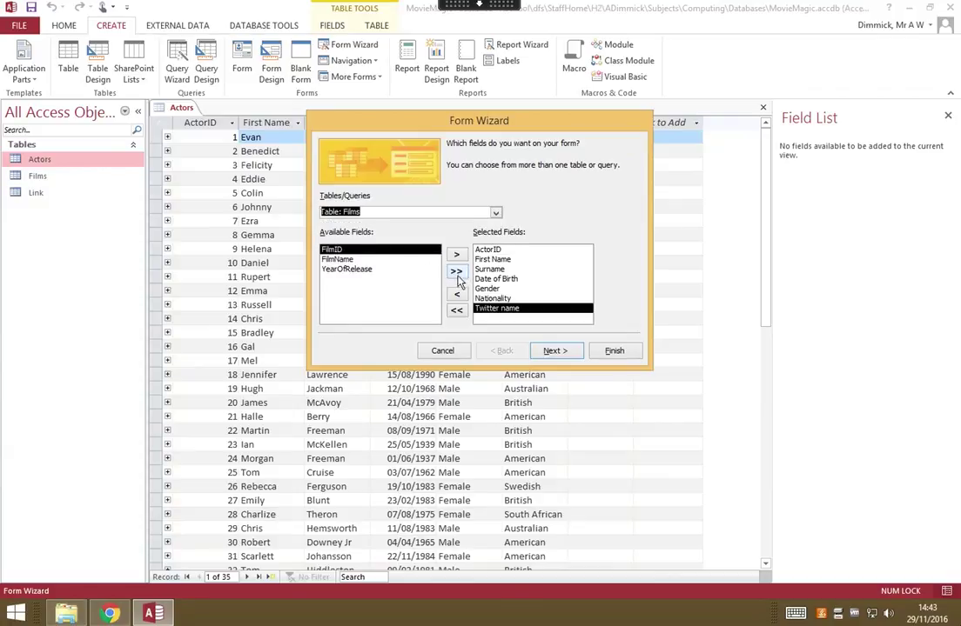
pyautogui.click(456, 272)
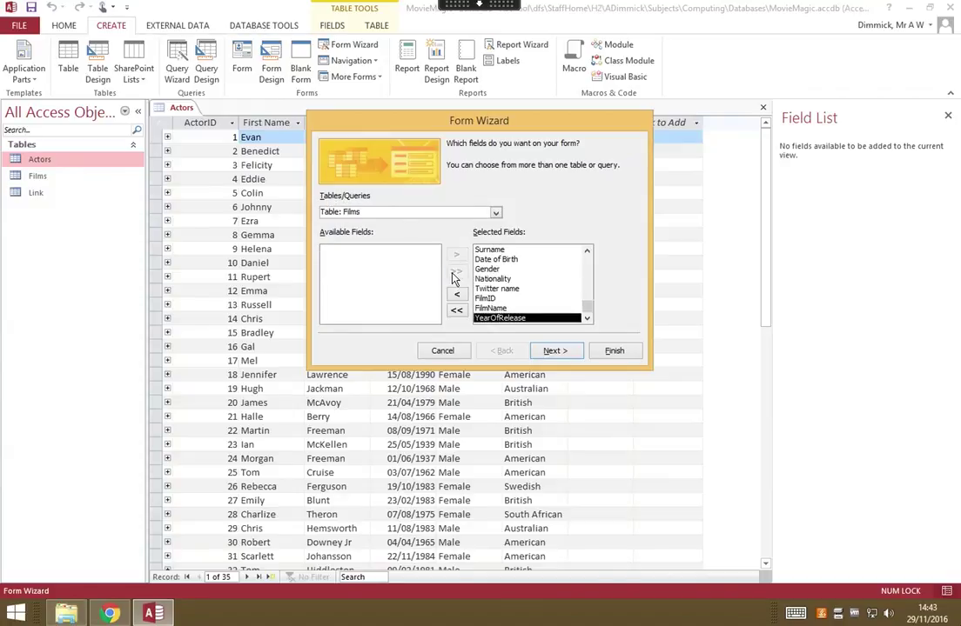
# - Group the form by Actors with a datasheet subform, title it 'Actors and Films', and finish
pyautogui.click(550, 353)
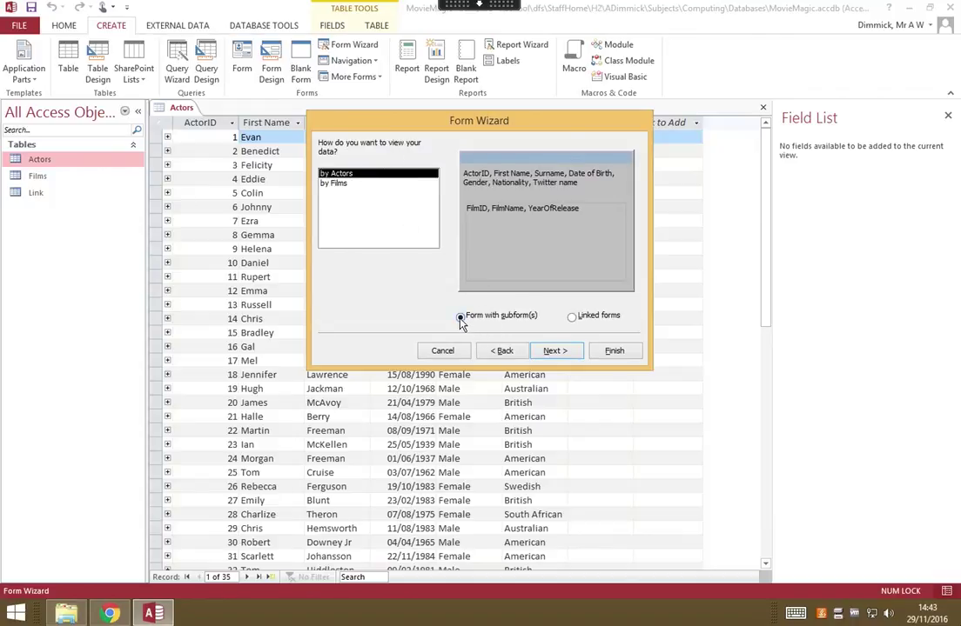
pyautogui.click(563, 351)
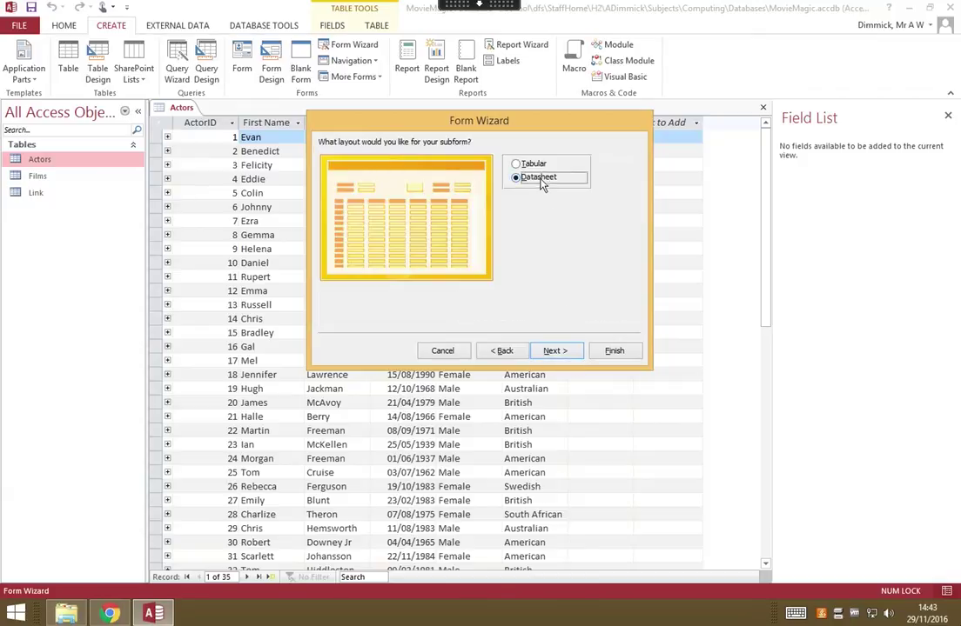
pyautogui.click(572, 355)
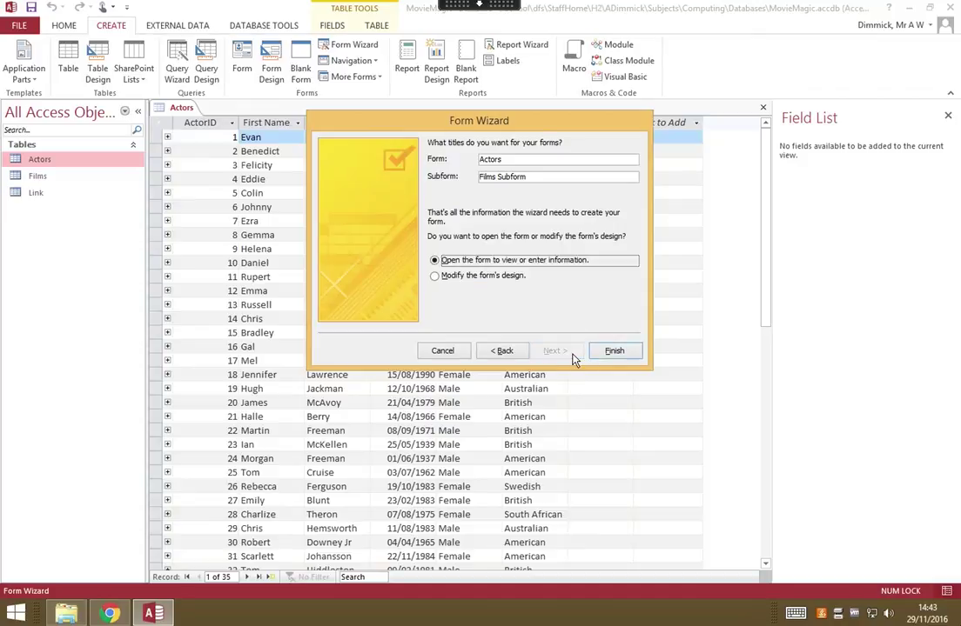
pyautogui.click(518, 160)
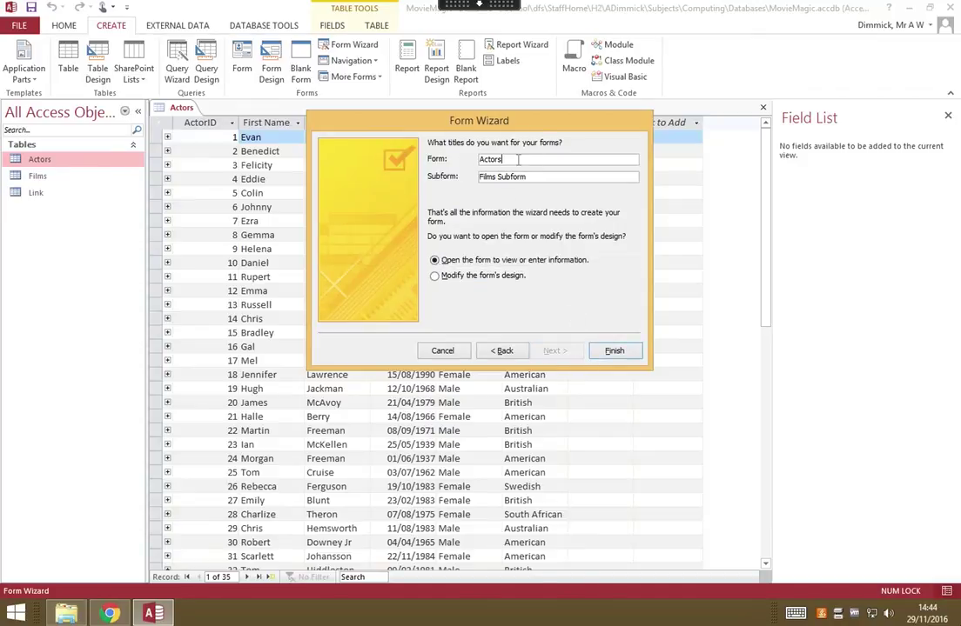
pyautogui.write('and Films')
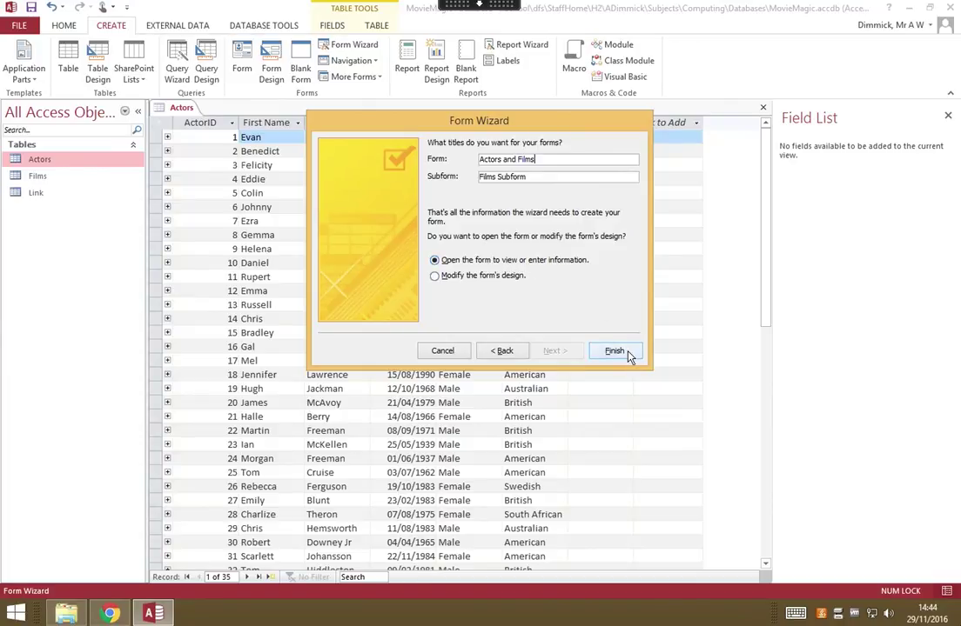
pyautogui.click(614, 350)
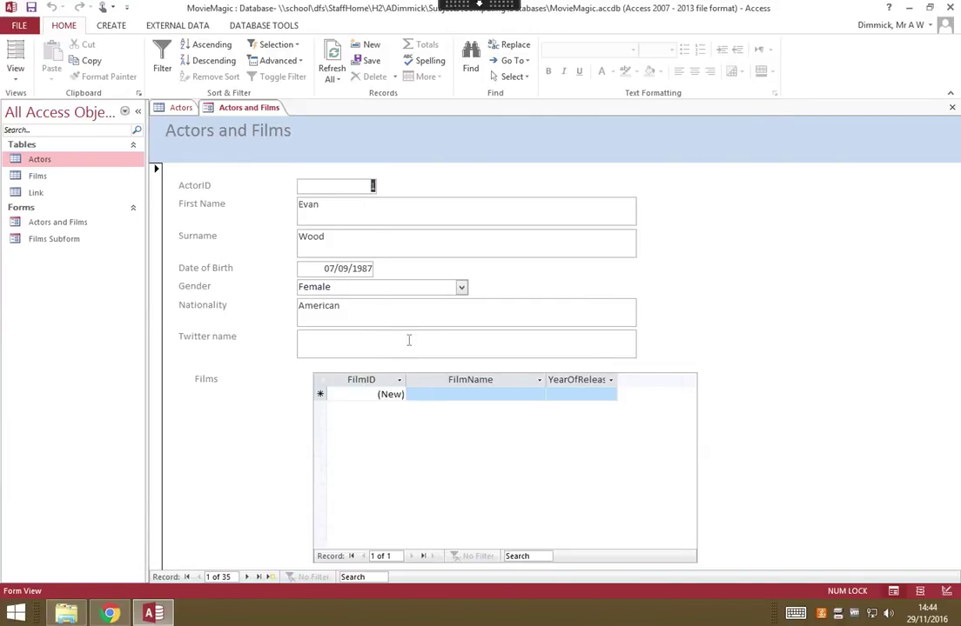
# - Browse the form forward to record 6, then back to record 4 of 35
pyautogui.click(176, 108)
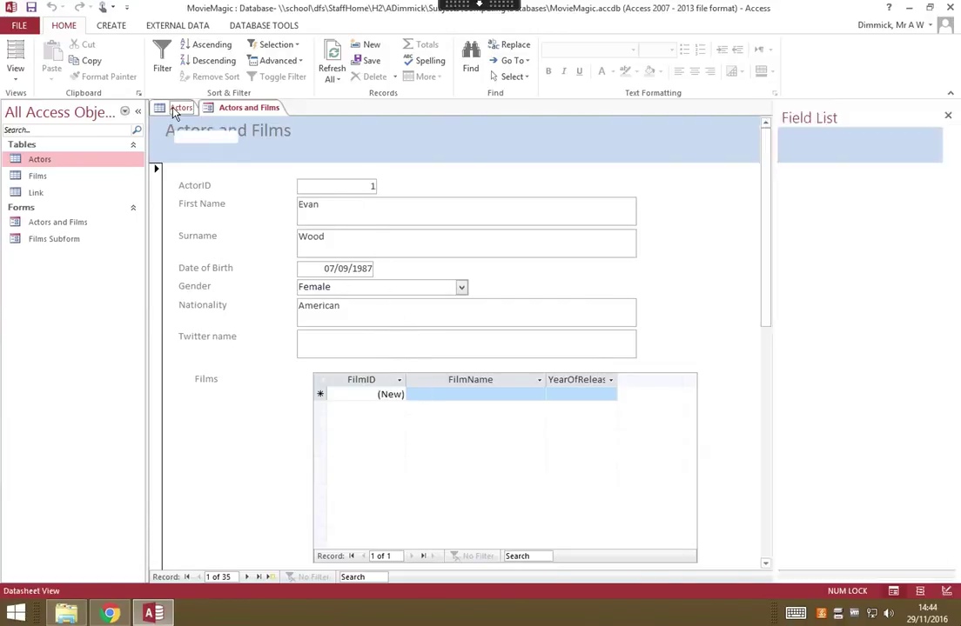
pyautogui.click(218, 108)
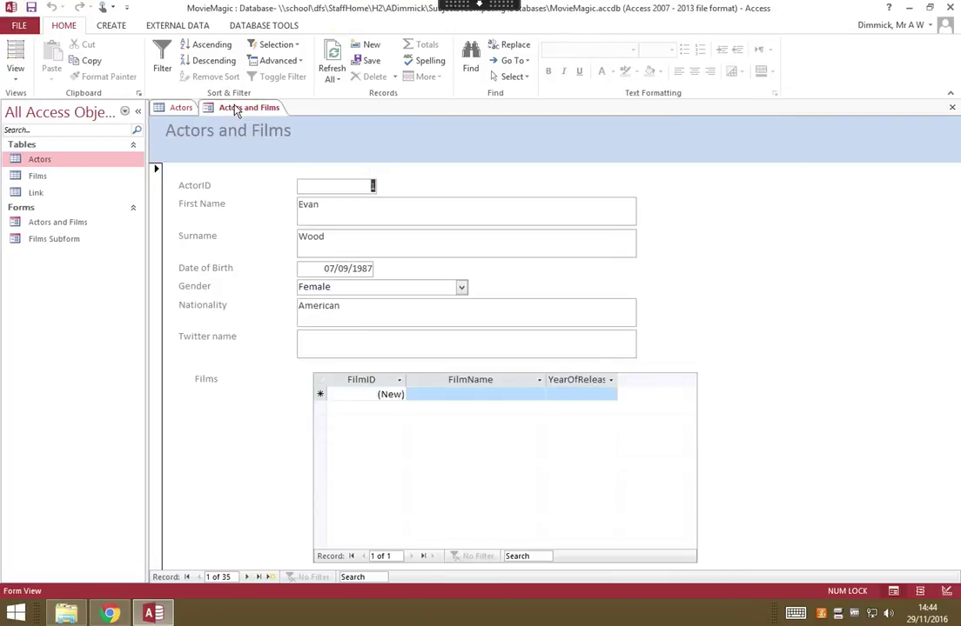
pyautogui.click(247, 578)
pyautogui.click(247, 577)
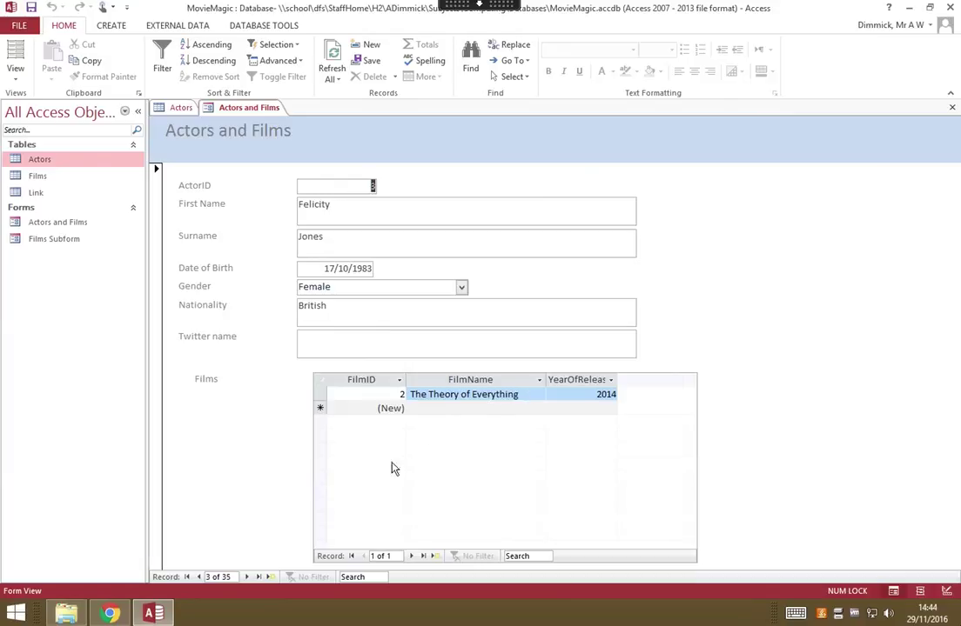
pyautogui.click(247, 577)
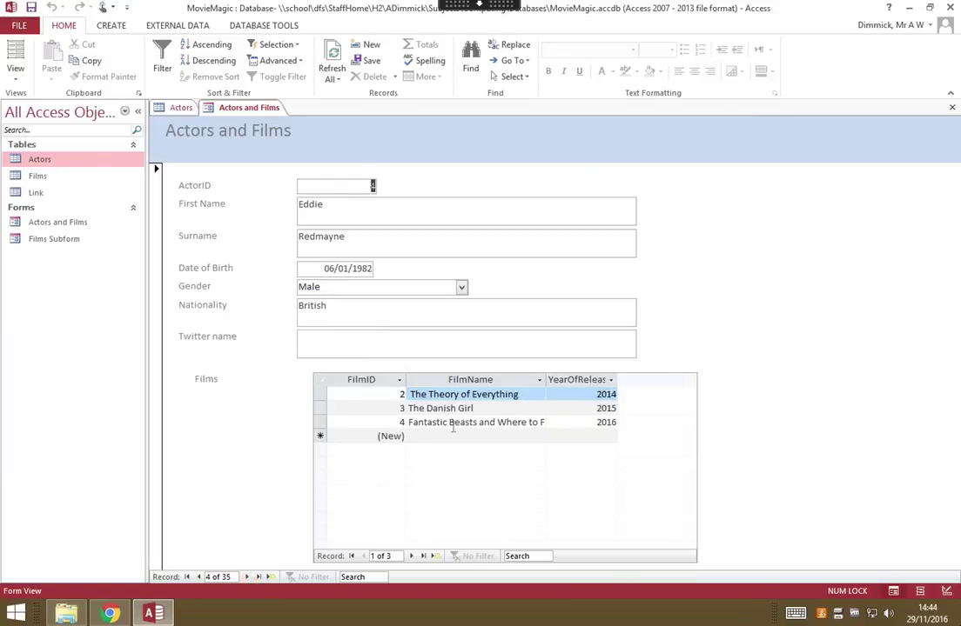
pyautogui.click(247, 577)
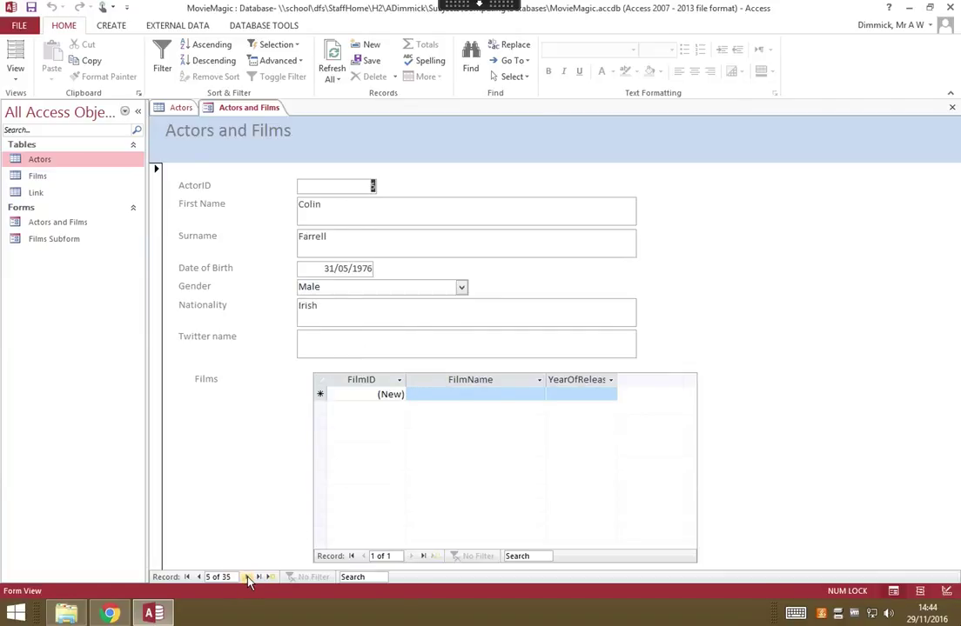
pyautogui.click(248, 578)
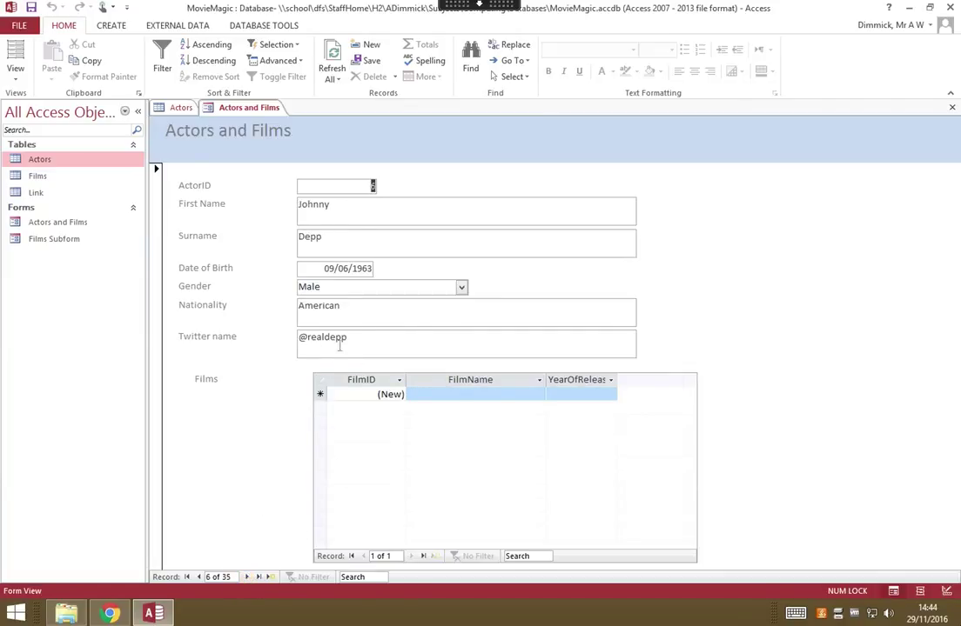
pyautogui.click(198, 578)
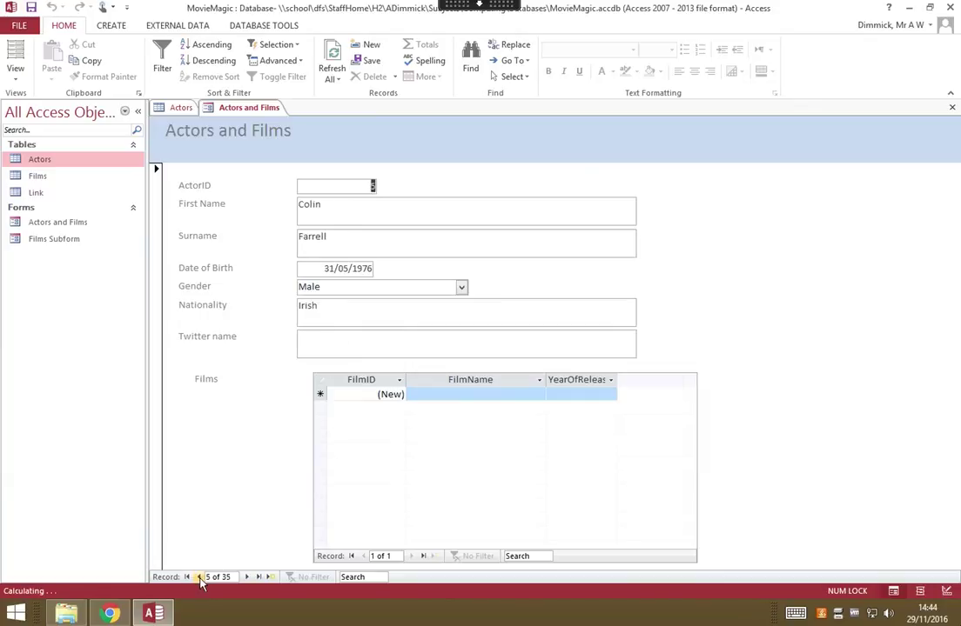
pyautogui.click(200, 577)
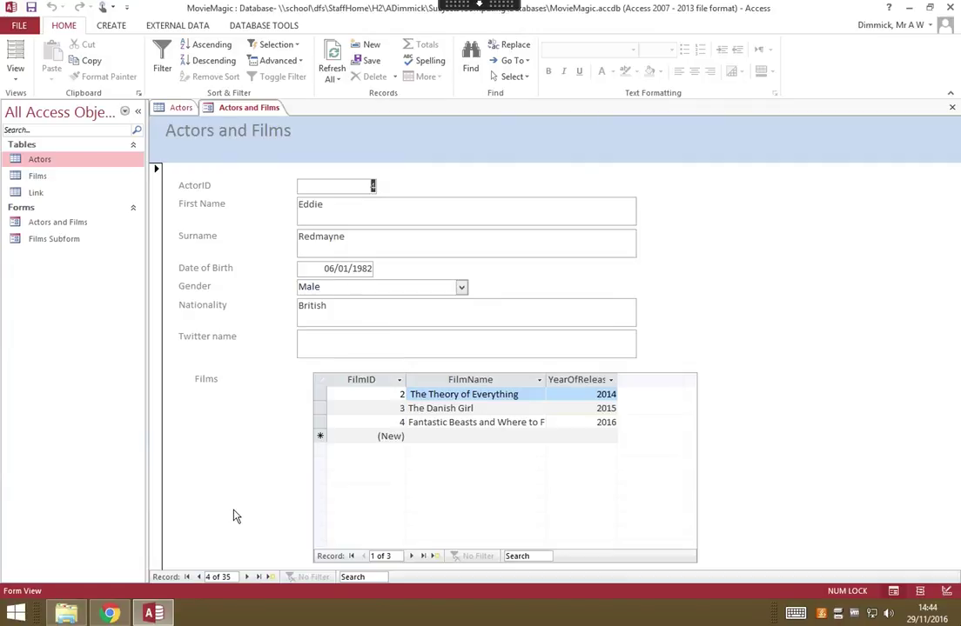
# - Switch to Design View and fill the form header with dark blue
pyautogui.click(18, 79)
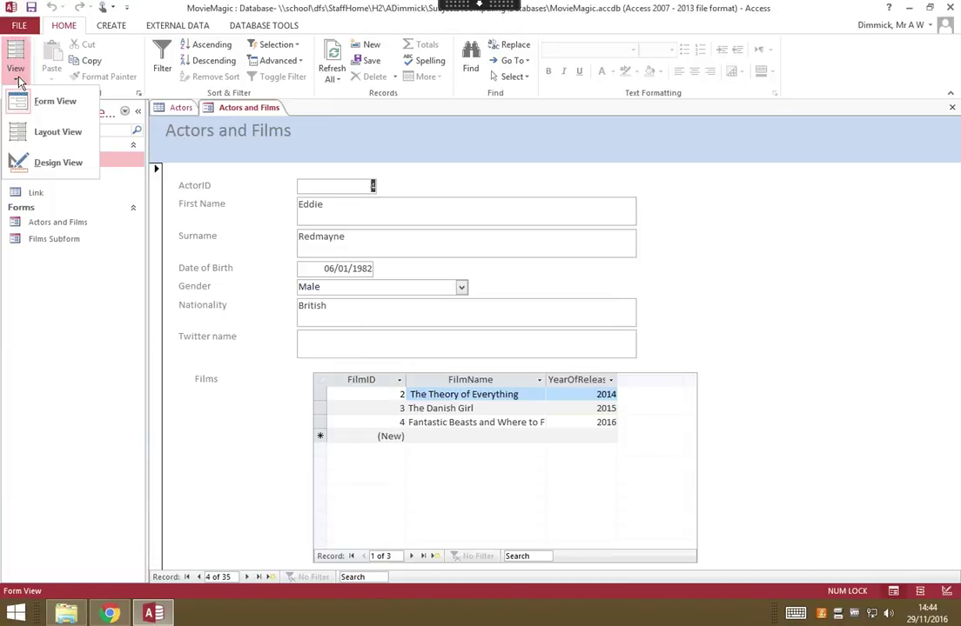
pyautogui.click(74, 170)
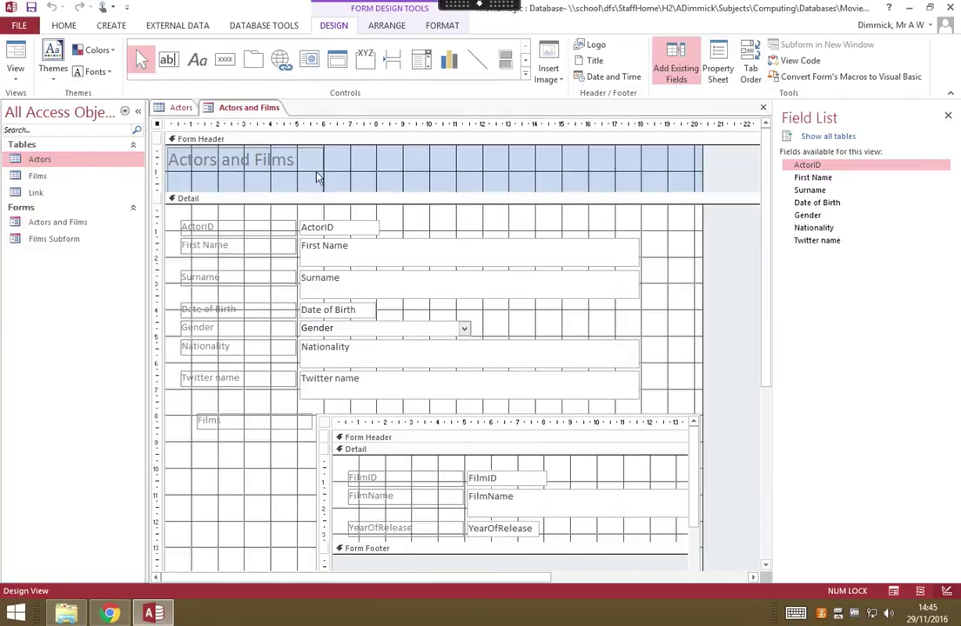
pyautogui.click(364, 186)
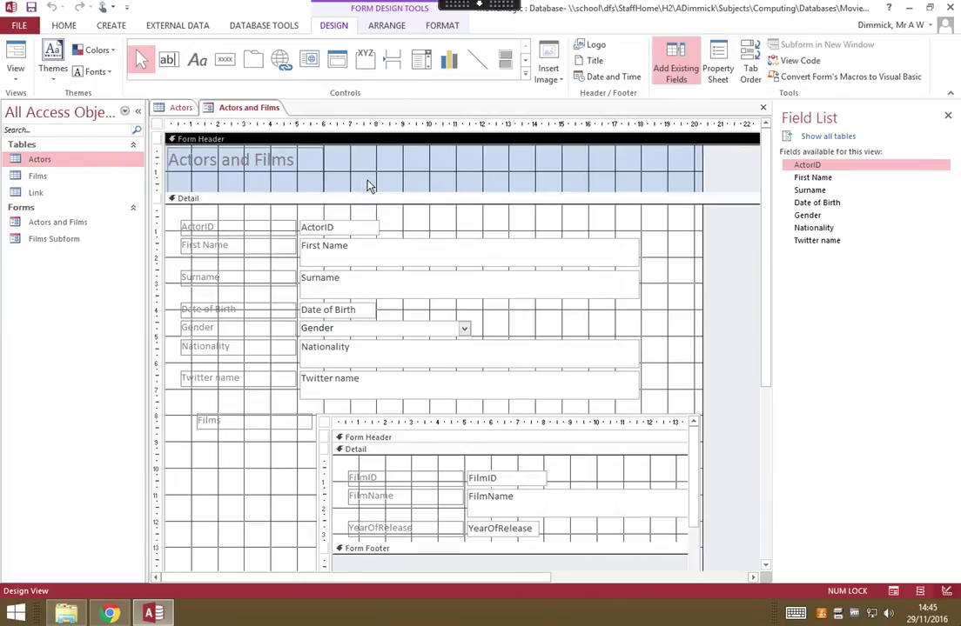
pyautogui.click(444, 30)
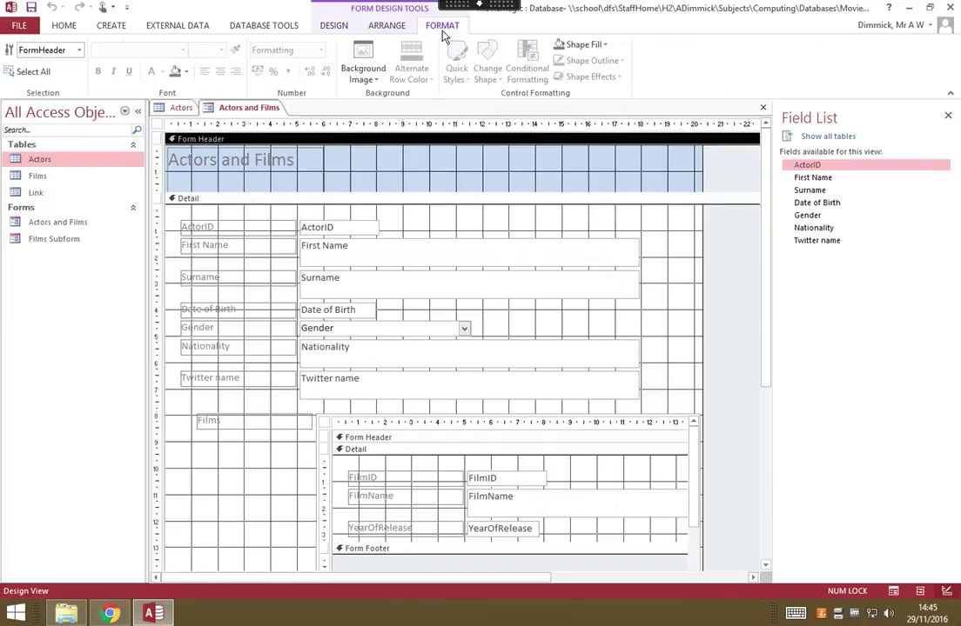
pyautogui.click(604, 45)
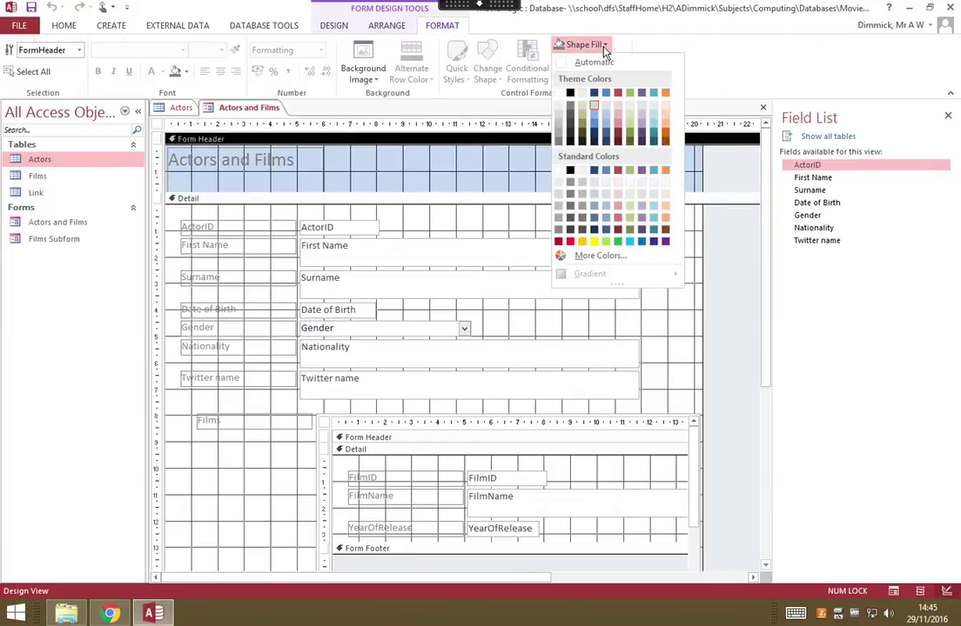
pyautogui.click(595, 135)
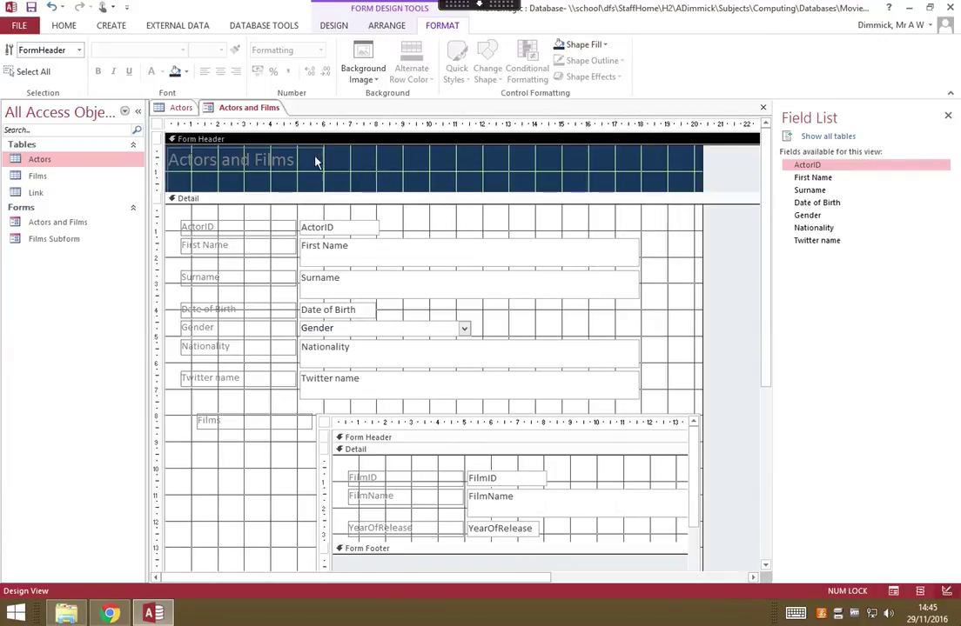
# - Make the Actors and Films title text white
pyautogui.click(257, 164)
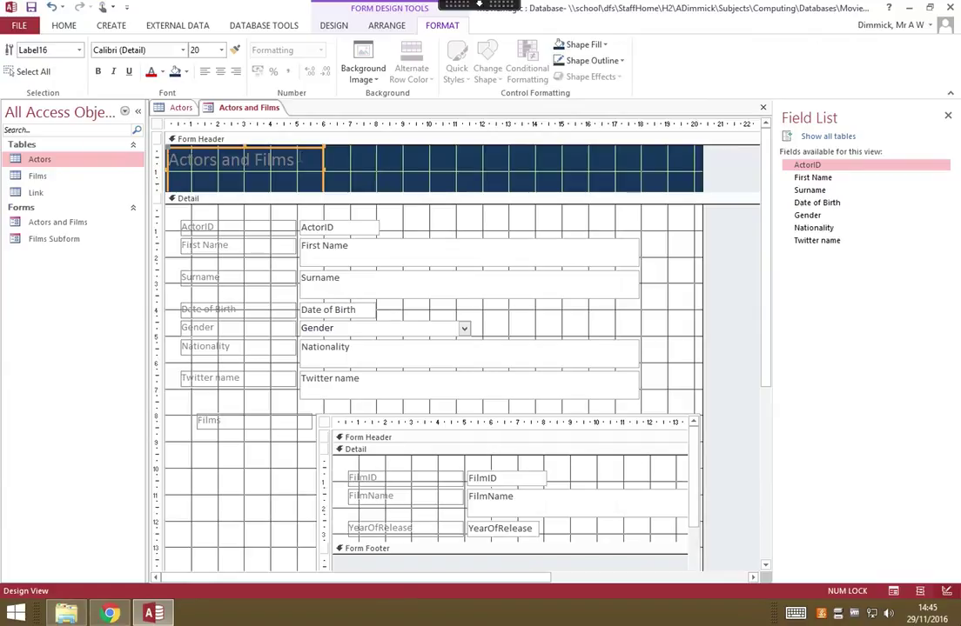
pyautogui.click(162, 73)
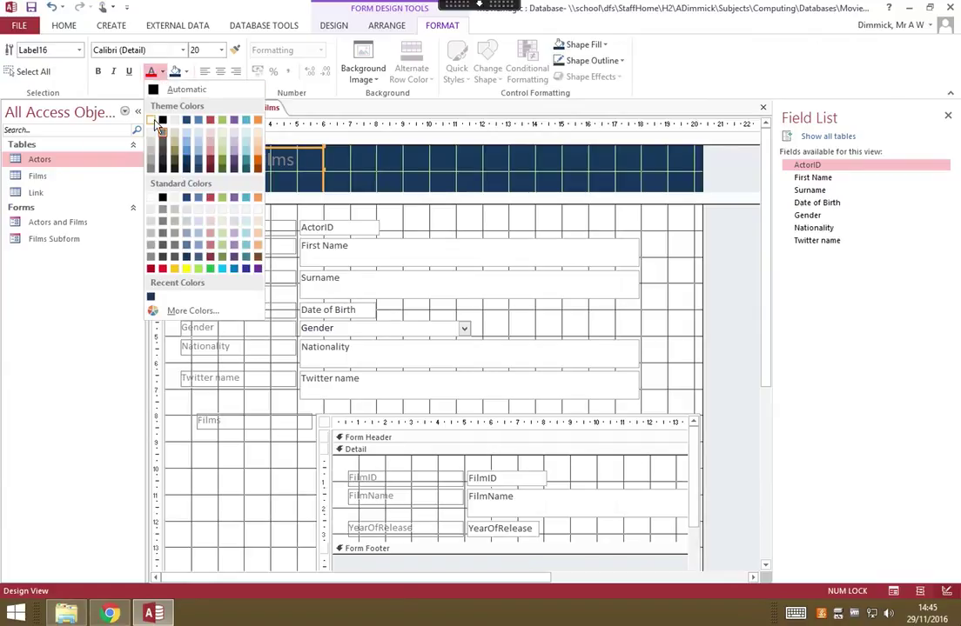
pyautogui.click(153, 121)
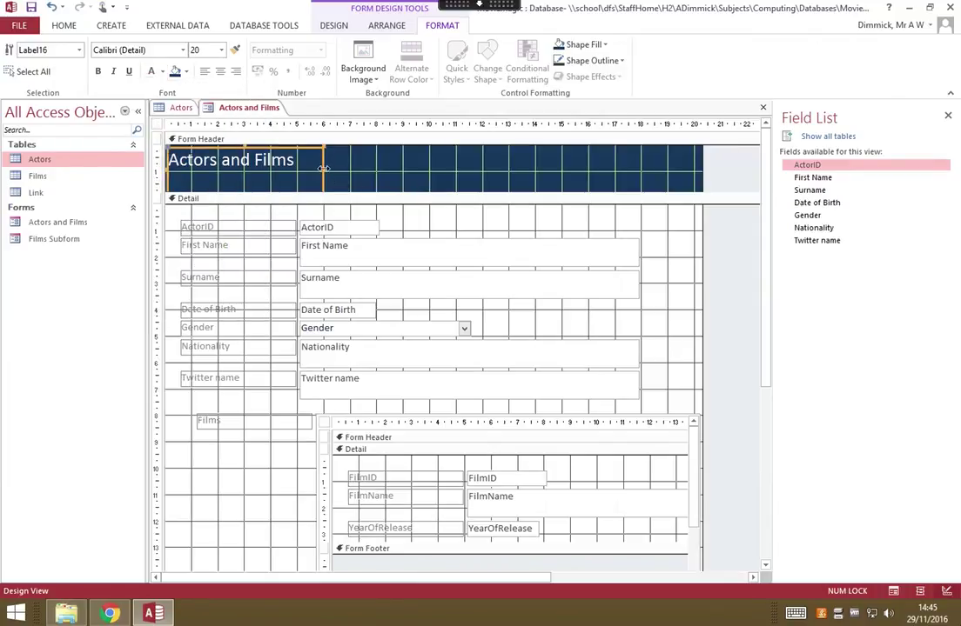
# - Widen the title label and change its text to 'Actors and the films they are in'
pyautogui.moveTo(323, 168); pyautogui.dragTo(474, 168)
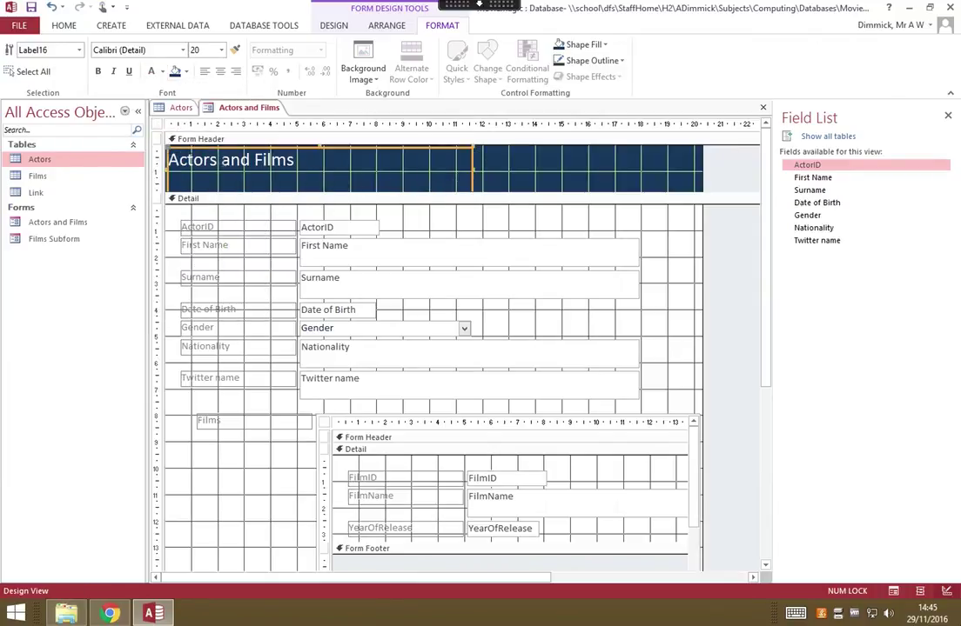
pyautogui.doubleClick(236, 160)
pyautogui.press('Right')
pyautogui.press('Right')
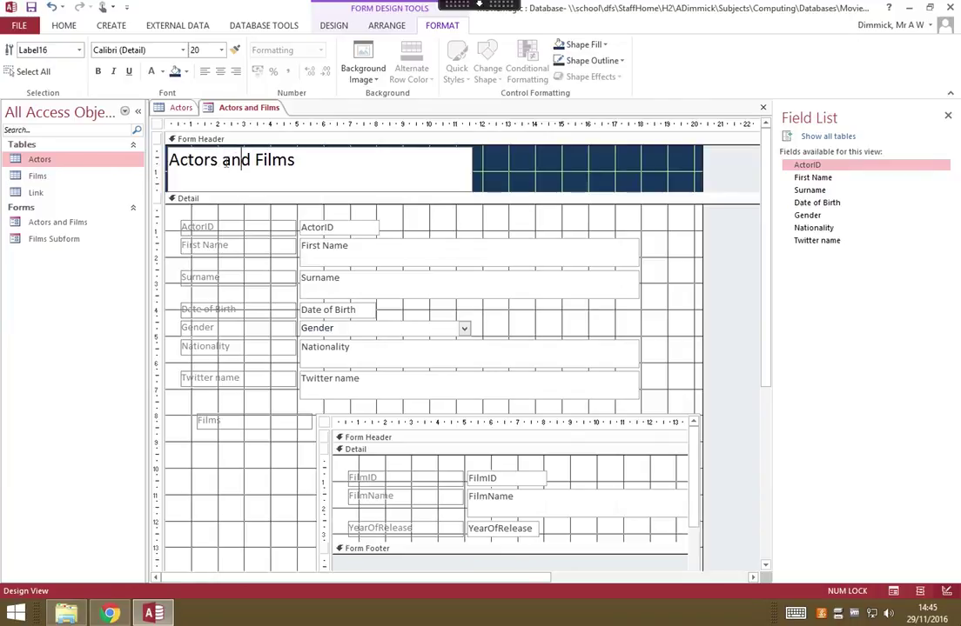
pyautogui.write('the')
pyautogui.press('BackSpace')
pyautogui.write('f')
pyautogui.press('End')
pyautogui.write('they ')
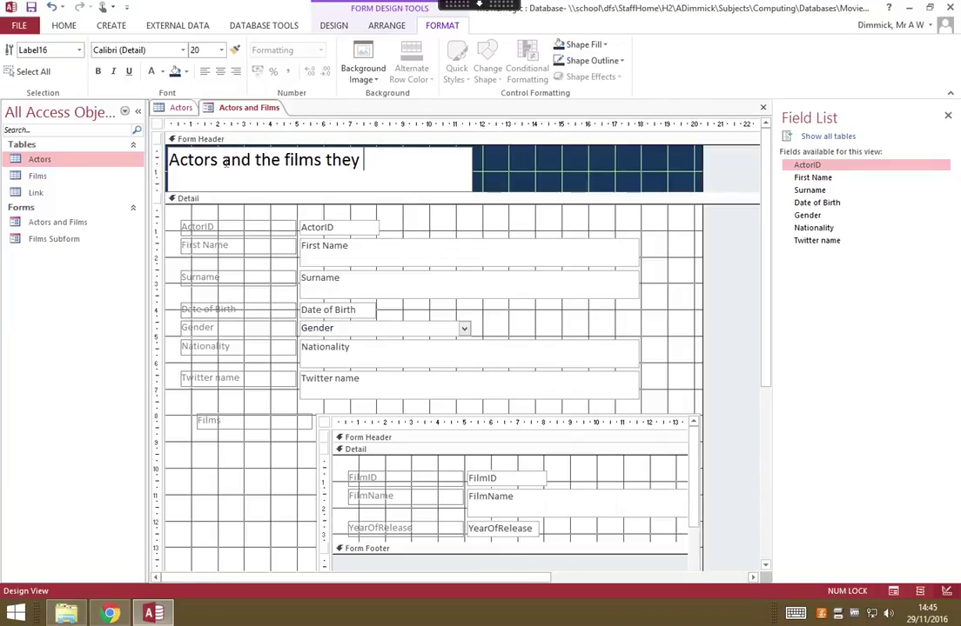
pyautogui.write('are in')
pyautogui.click(625, 189)
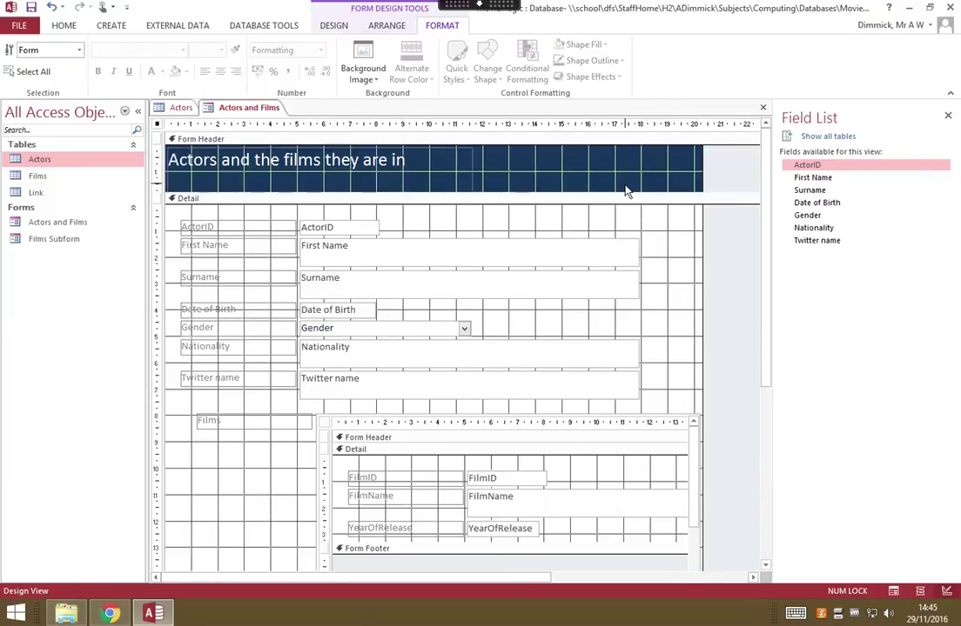
# - Shorten the title label from the top and reduce the header's height
pyautogui.click(423, 160)
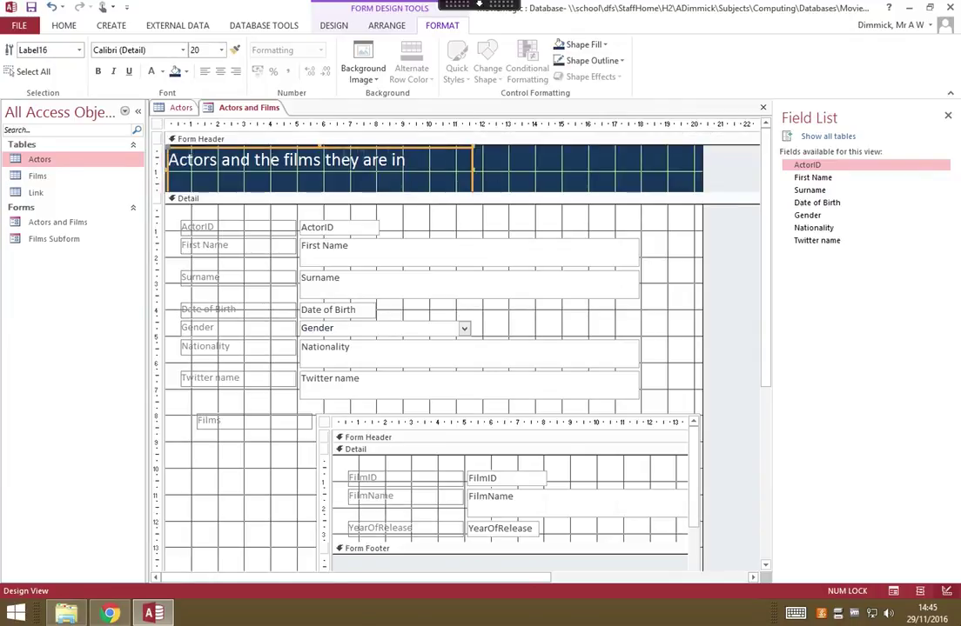
pyautogui.moveTo(320, 149)
pyautogui.mouseDown()
pyautogui.moveTo(341, 168)
pyautogui.moveTo(340, 150)
pyautogui.mouseUp()
pyautogui.moveTo(473, 189); pyautogui.dragTo(472, 180)
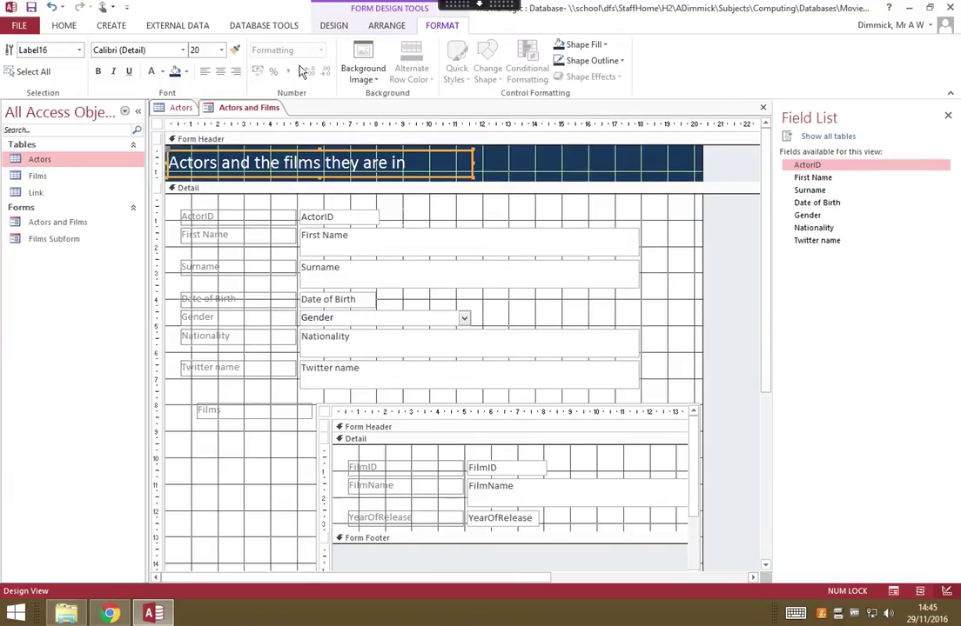
pyautogui.click(64, 27)
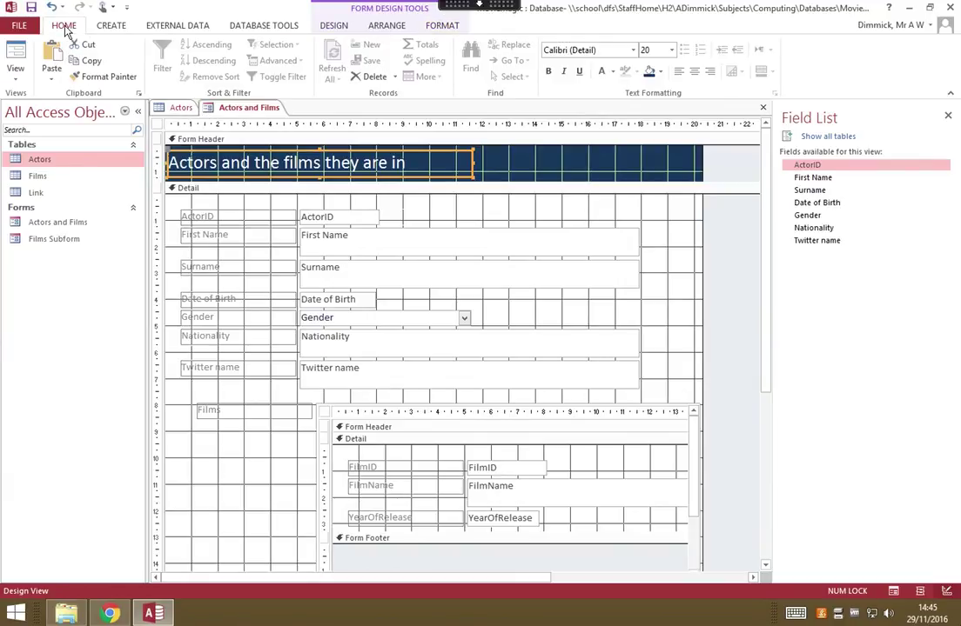
pyautogui.click(15, 75)
pyautogui.click(56, 101)
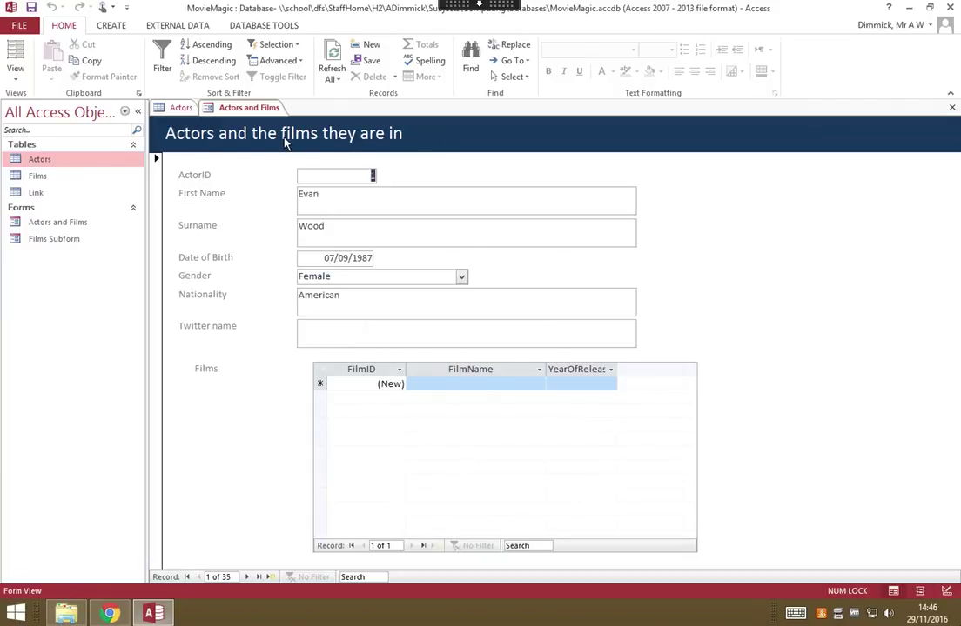
pyautogui.click(27, 78)
pyautogui.click(61, 165)
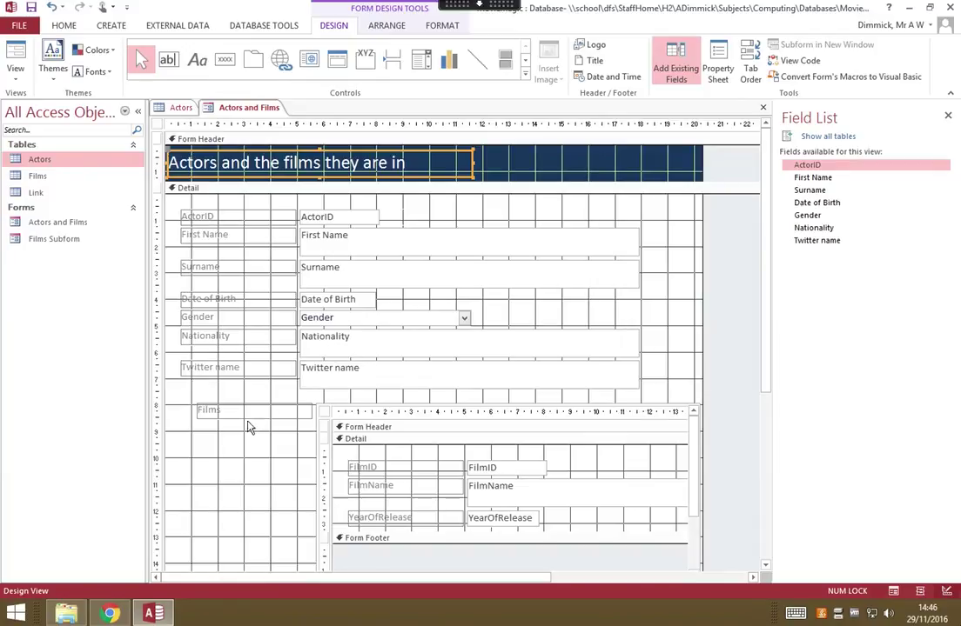
# - Change the subform caption from 'Films' to 'Films they are in'
pyautogui.click(207, 412)
pyautogui.click(231, 410)
pyautogui.write('they are in:')
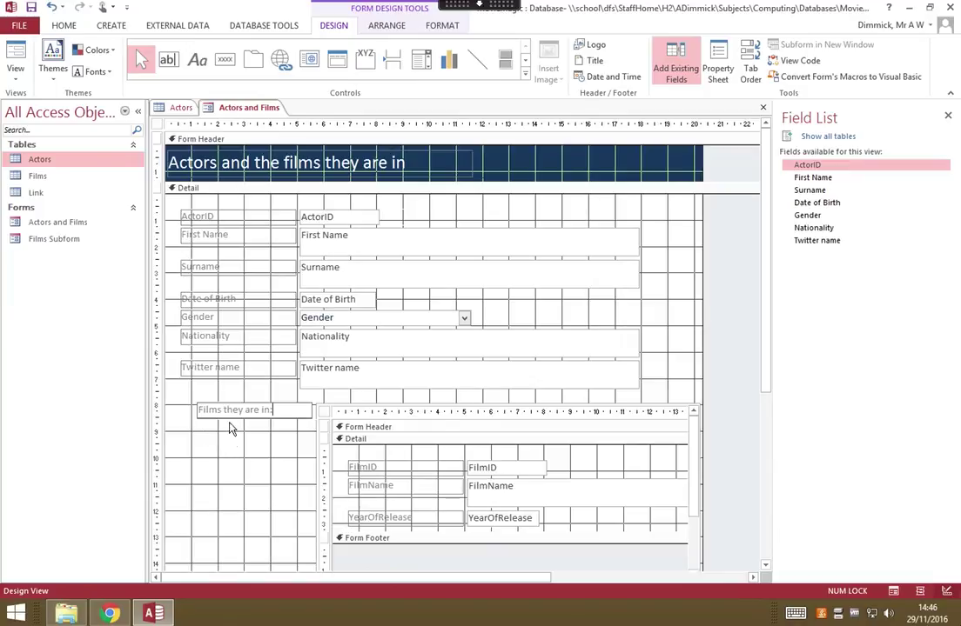
pyautogui.press('BackSpace')
# - Move the films subform down and to the left, and widen it to the right
pyautogui.click(328, 420)
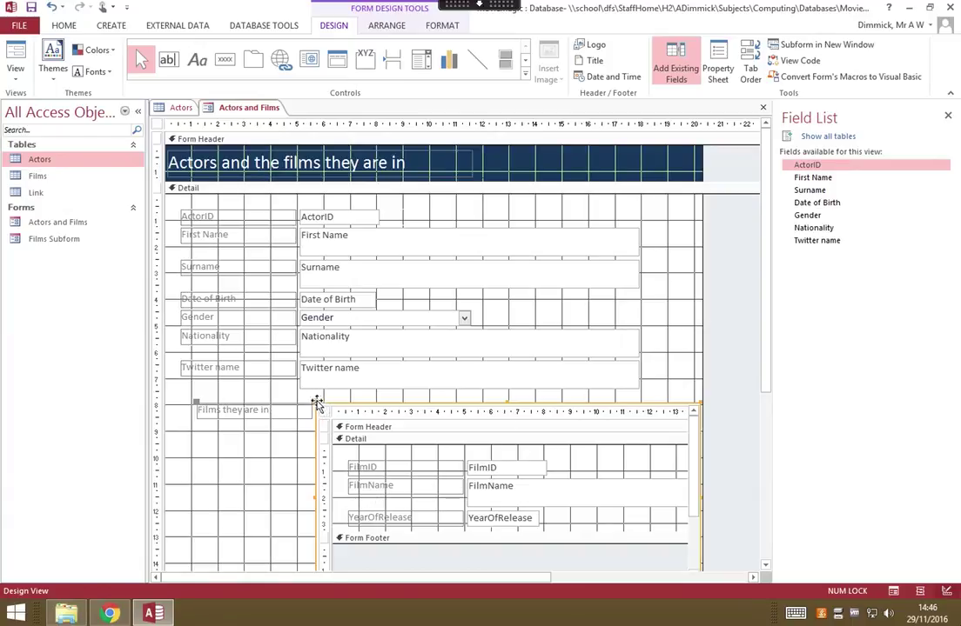
pyautogui.moveTo(318, 412); pyautogui.dragTo(192, 423)
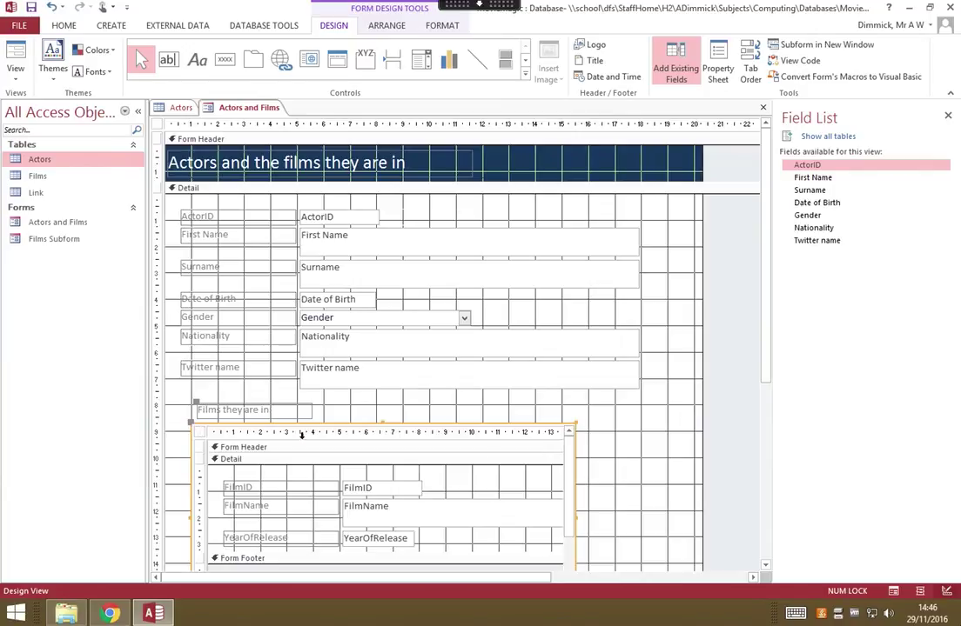
pyautogui.moveTo(574, 515); pyautogui.dragTo(674, 518)
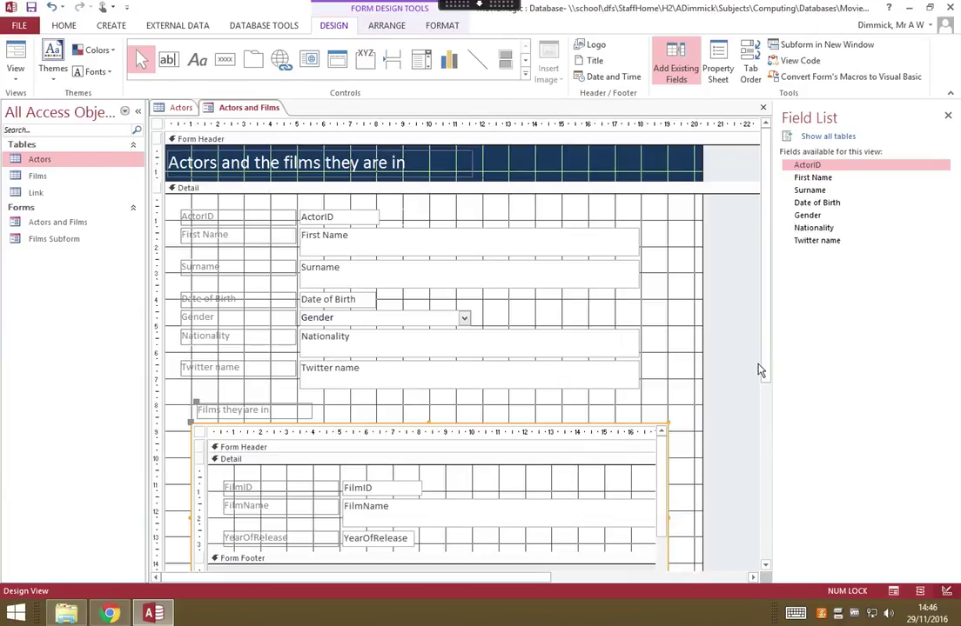
pyautogui.moveTo(766, 366); pyautogui.dragTo(764, 386)
pyautogui.click(21, 86)
# - Switch to Form View and advance to record 4 of 35, showing three films
pyautogui.click(62, 99)
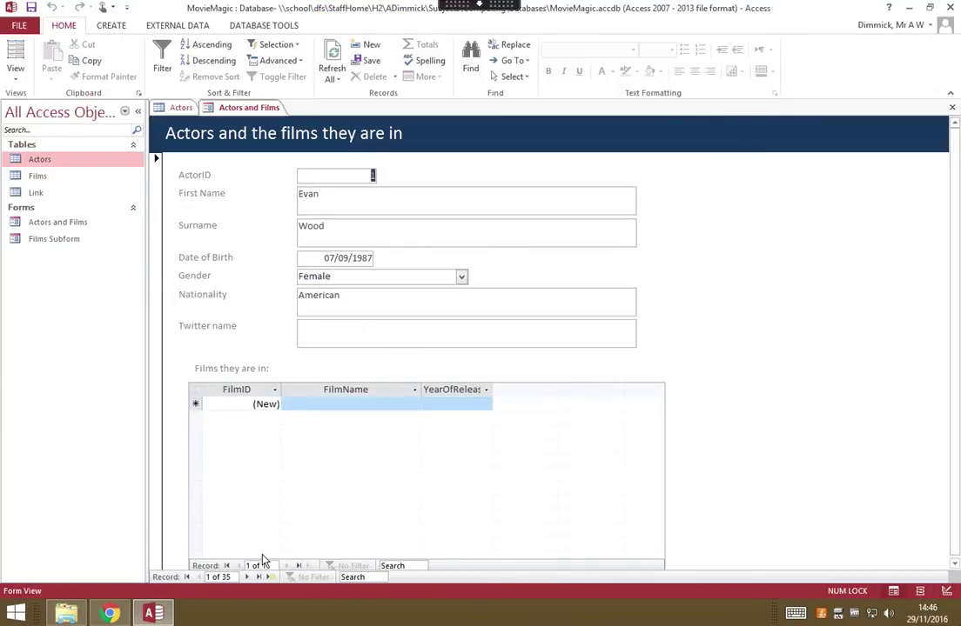
pyautogui.click(248, 578)
pyautogui.click(248, 578)
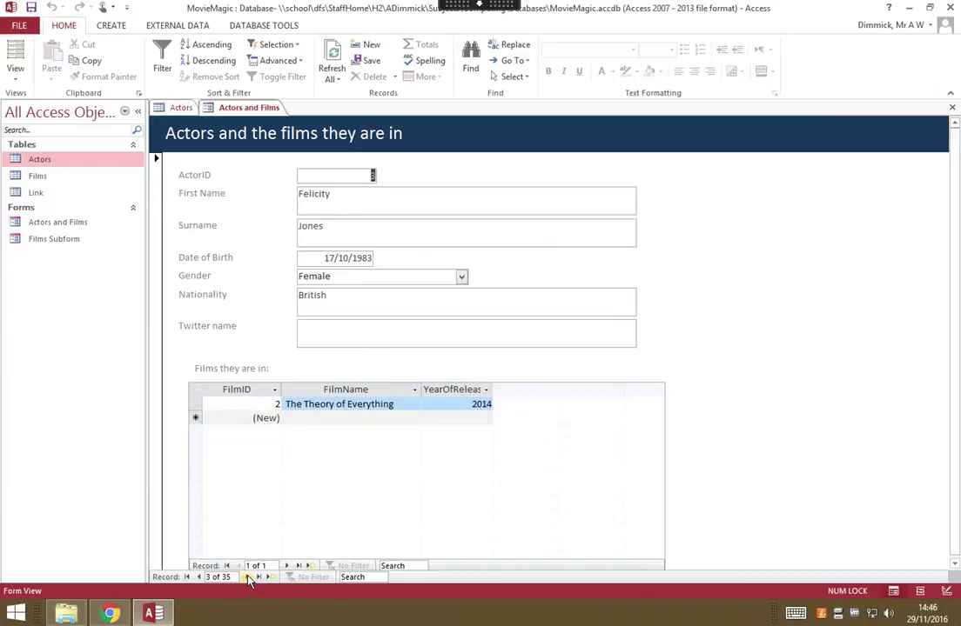
pyautogui.click(248, 578)
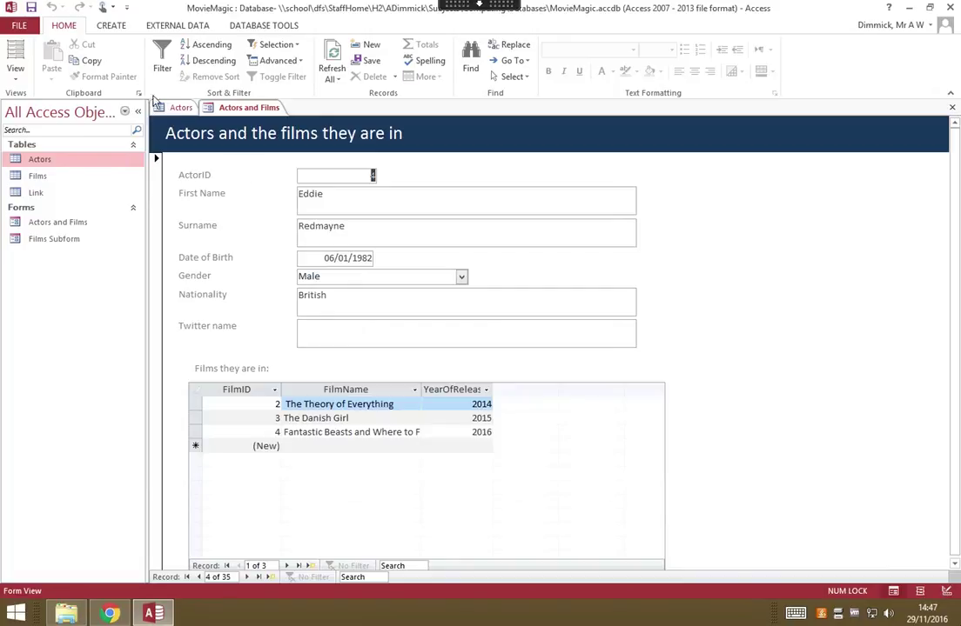
# - Switch the form back to Design View and drag the header divider down to deepen the header
pyautogui.click(21, 73)
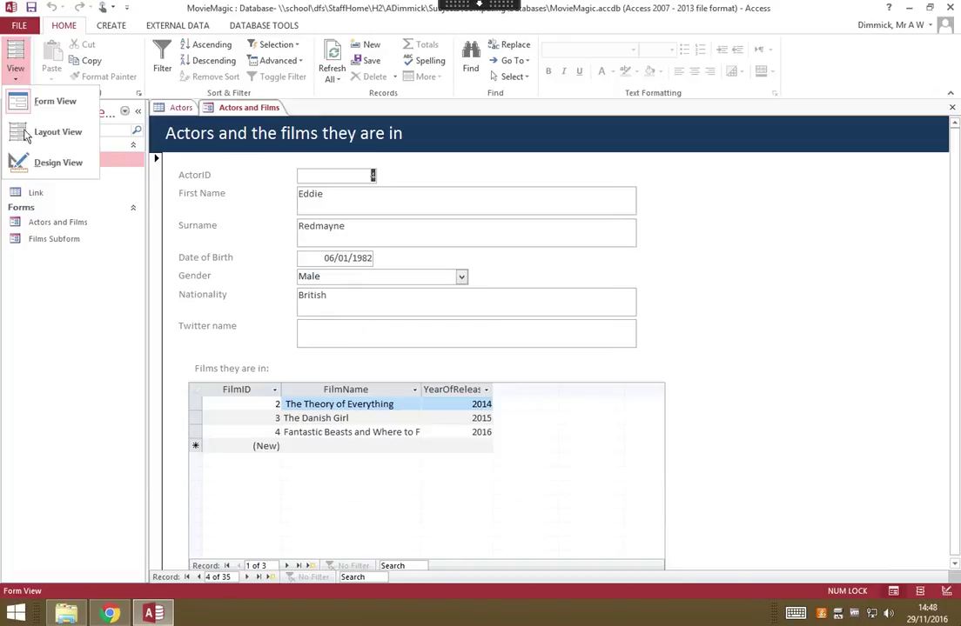
pyautogui.click(72, 166)
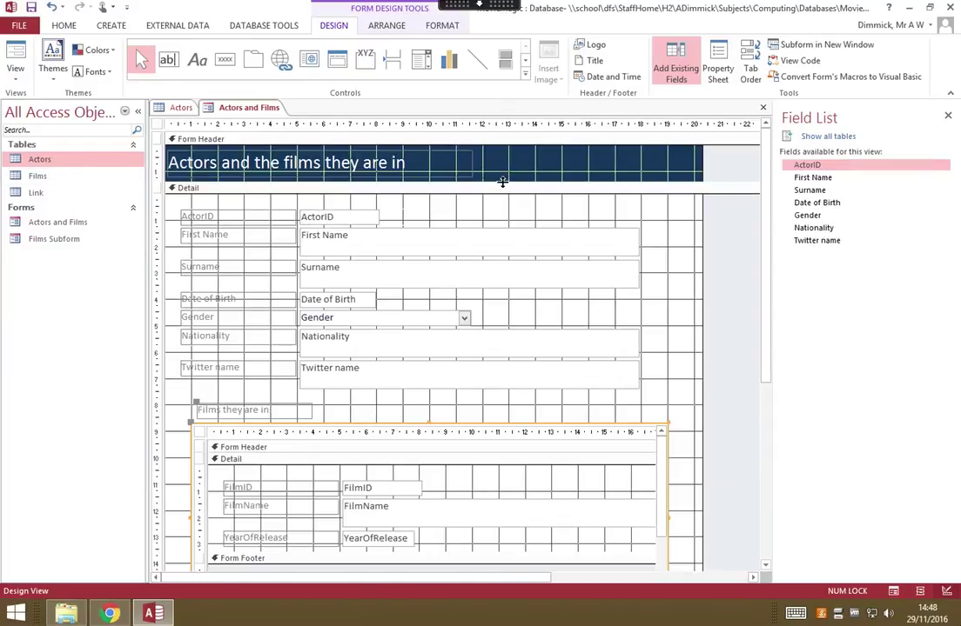
pyautogui.moveTo(502, 181); pyautogui.dragTo(502, 223)
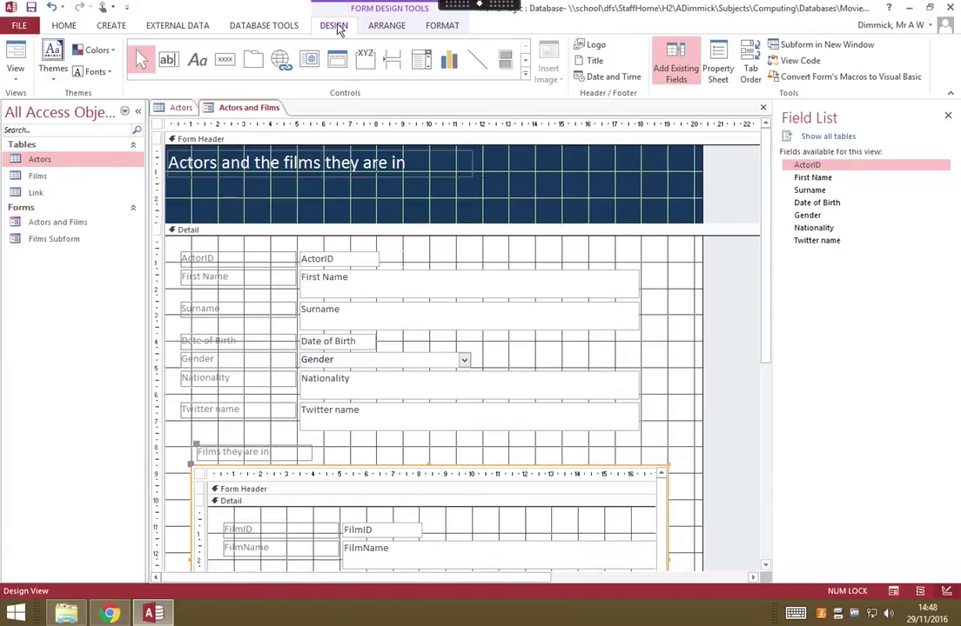
# - Draw a Go To First Record picture button in the header and name it cmdFirstRecord
pyautogui.click(225, 63)
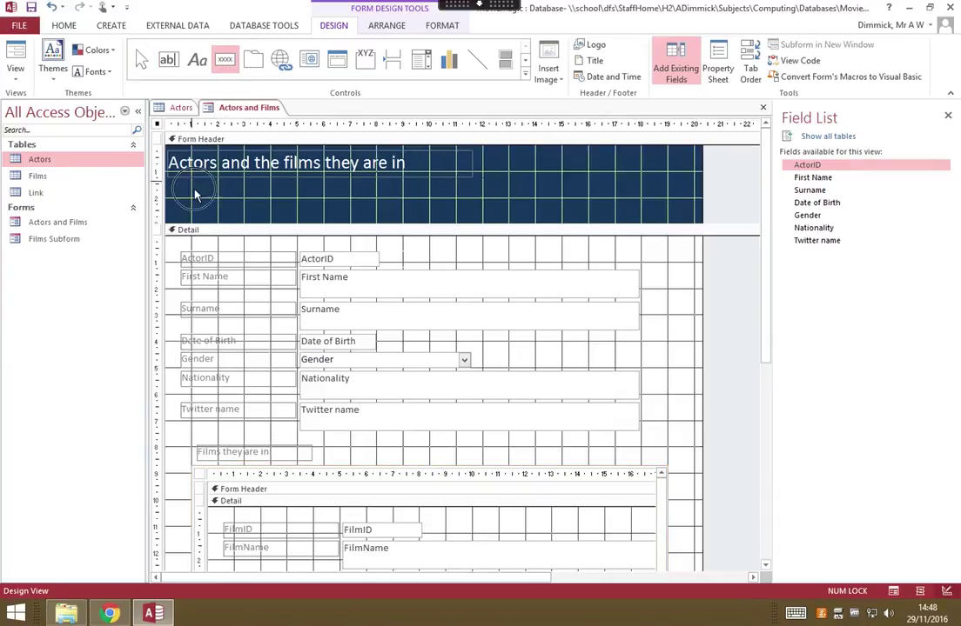
pyautogui.moveTo(193, 180); pyautogui.dragTo(224, 208)
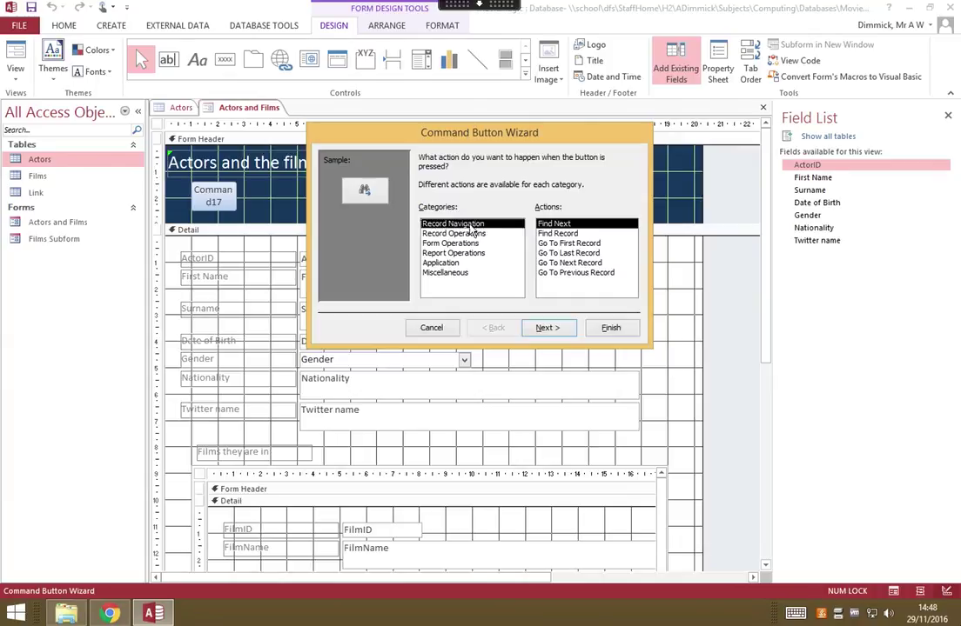
pyautogui.click(596, 245)
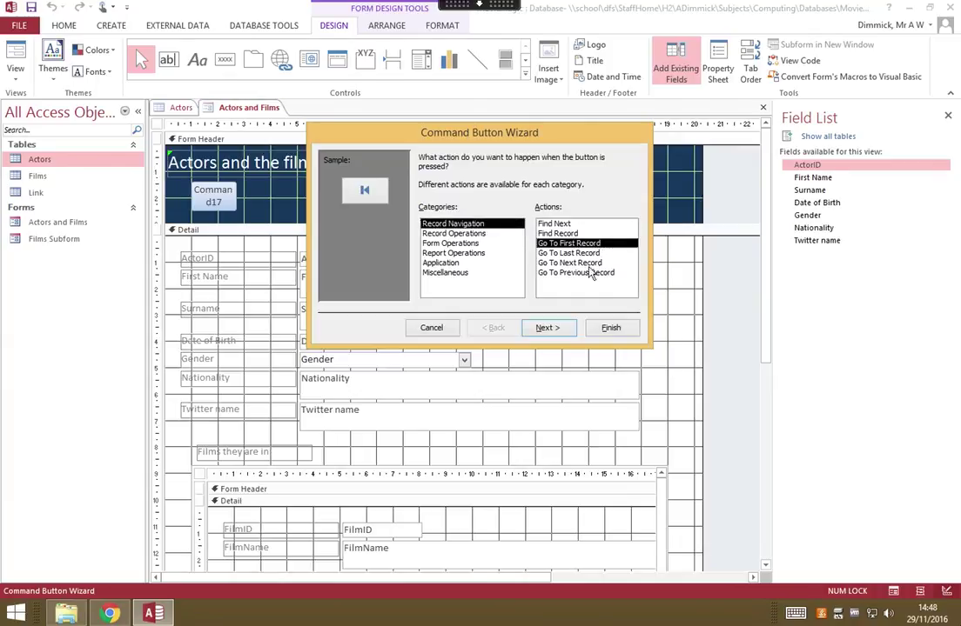
pyautogui.click(561, 334)
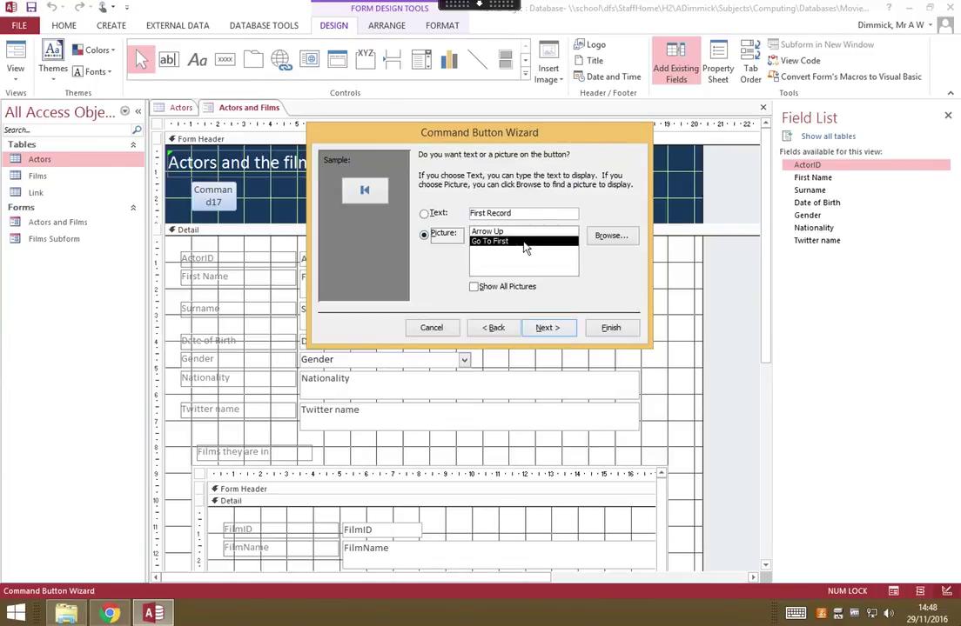
pyautogui.click(563, 332)
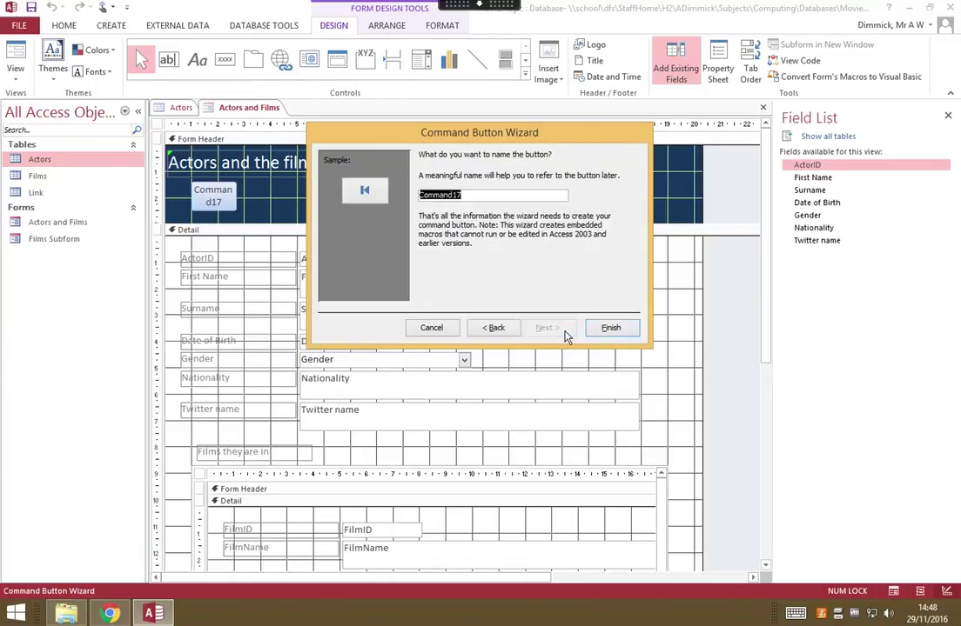
pyautogui.write('cmdFirstRecord')
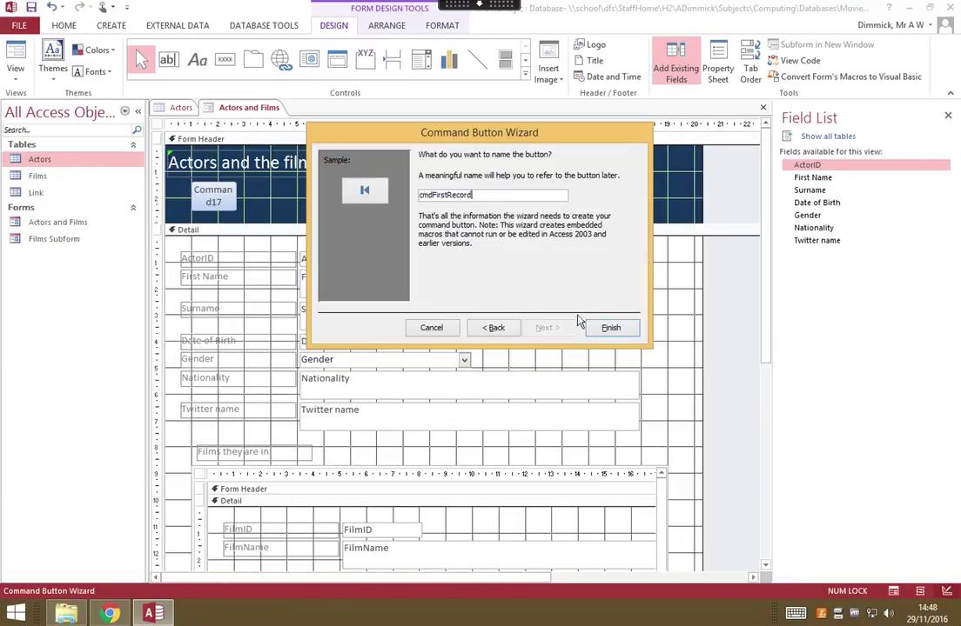
pyautogui.click(612, 328)
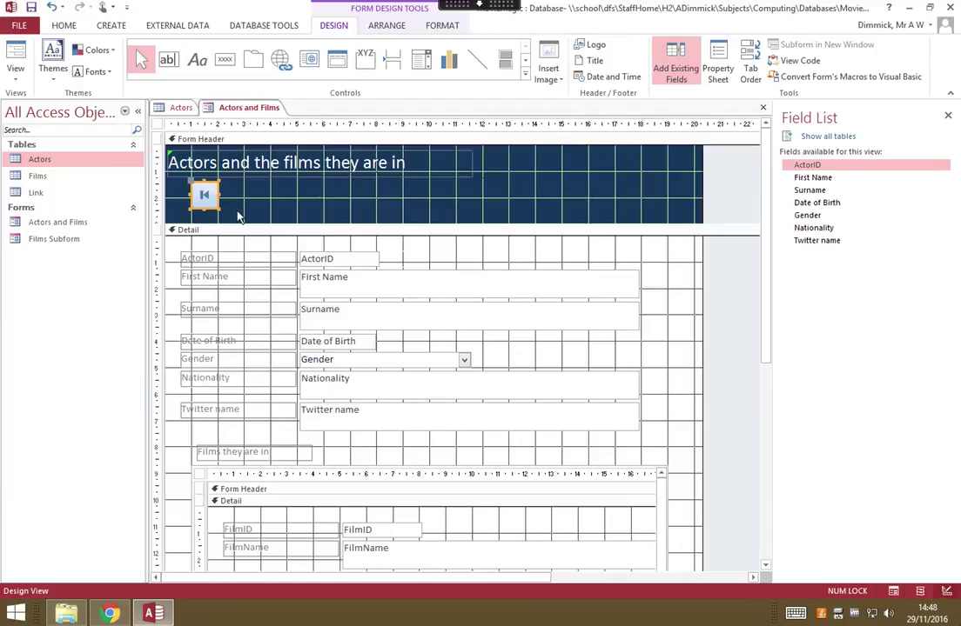
# - Add a Go To Last Record picture button named cmdLastRecord and move it right in the header
pyautogui.click(225, 61)
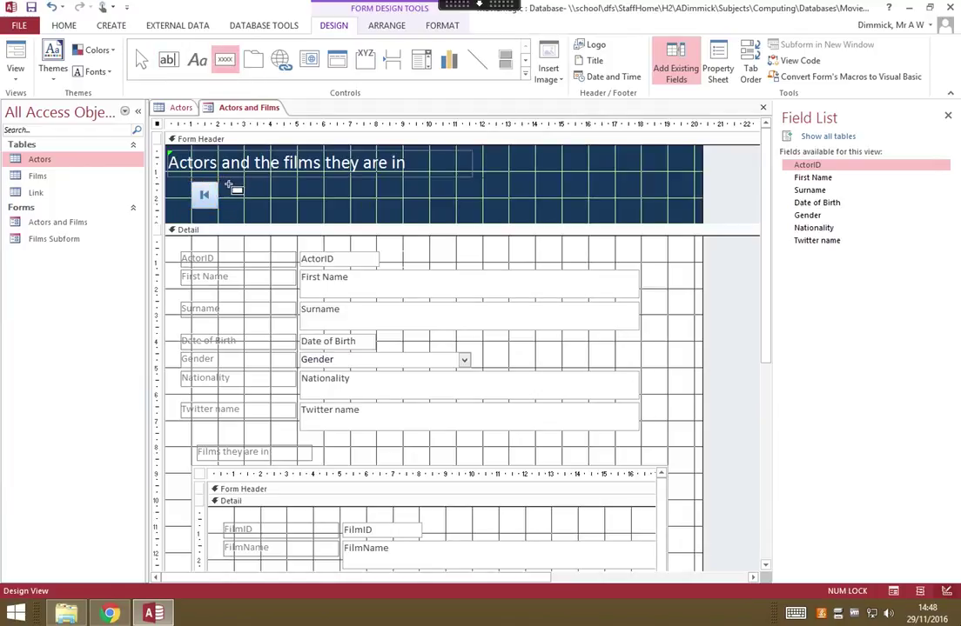
pyautogui.moveTo(230, 185); pyautogui.dragTo(259, 213)
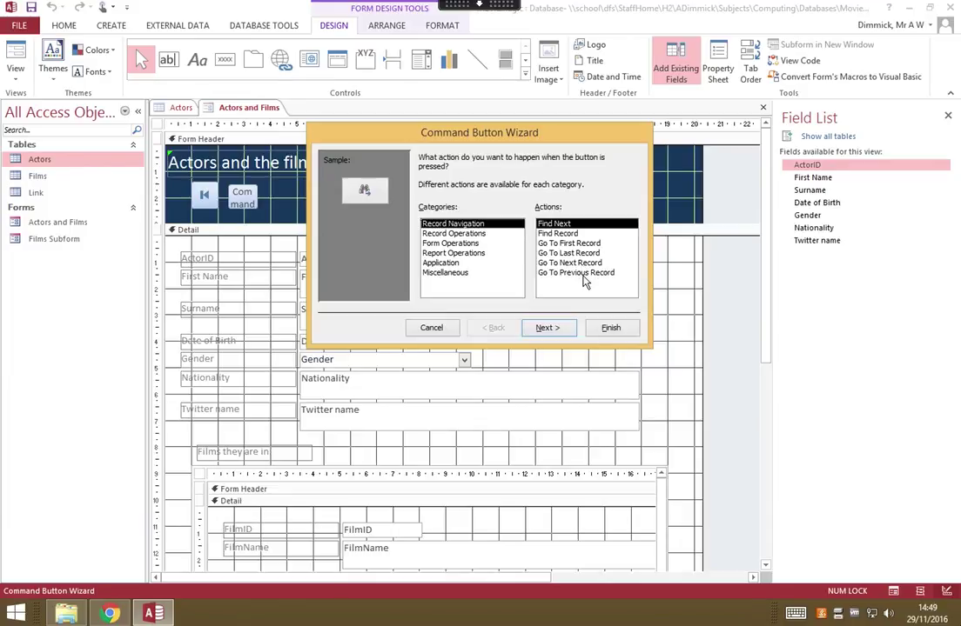
pyautogui.click(581, 253)
pyautogui.click(561, 328)
pyautogui.click(546, 328)
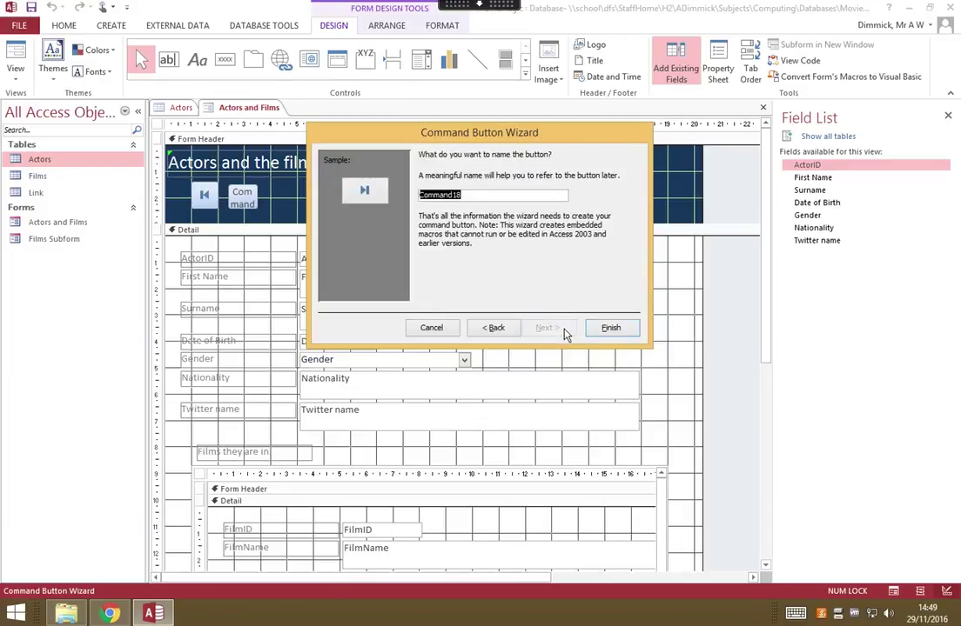
pyautogui.write('cmdLastRecord')
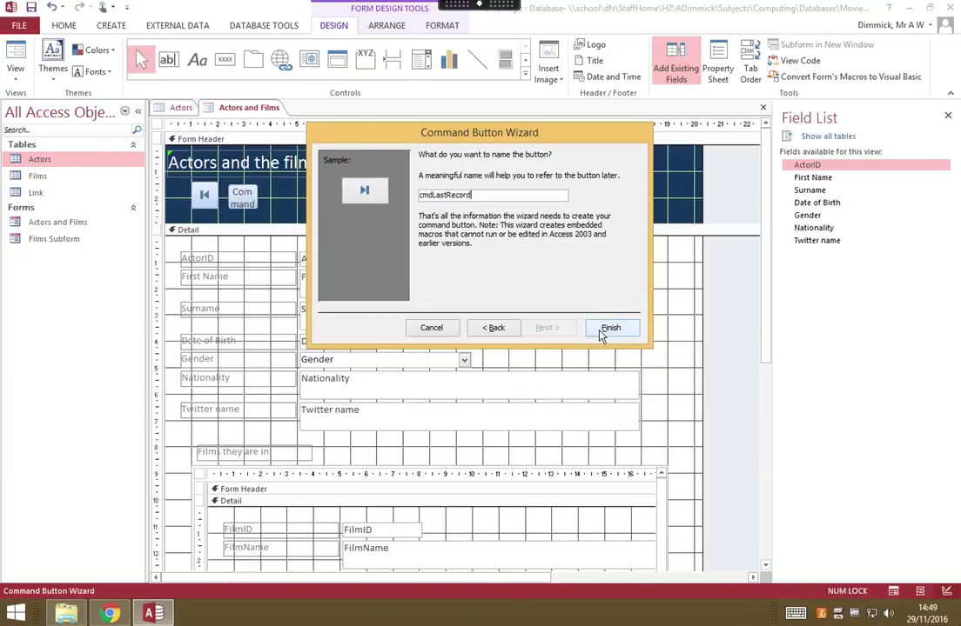
pyautogui.click(610, 328)
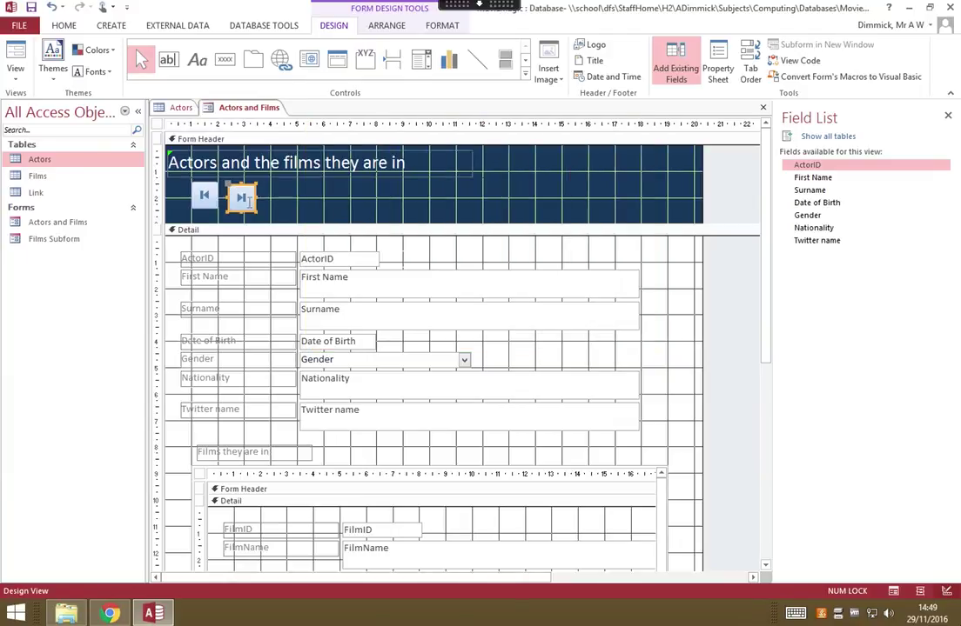
pyautogui.moveTo(228, 184); pyautogui.dragTo(336, 206)
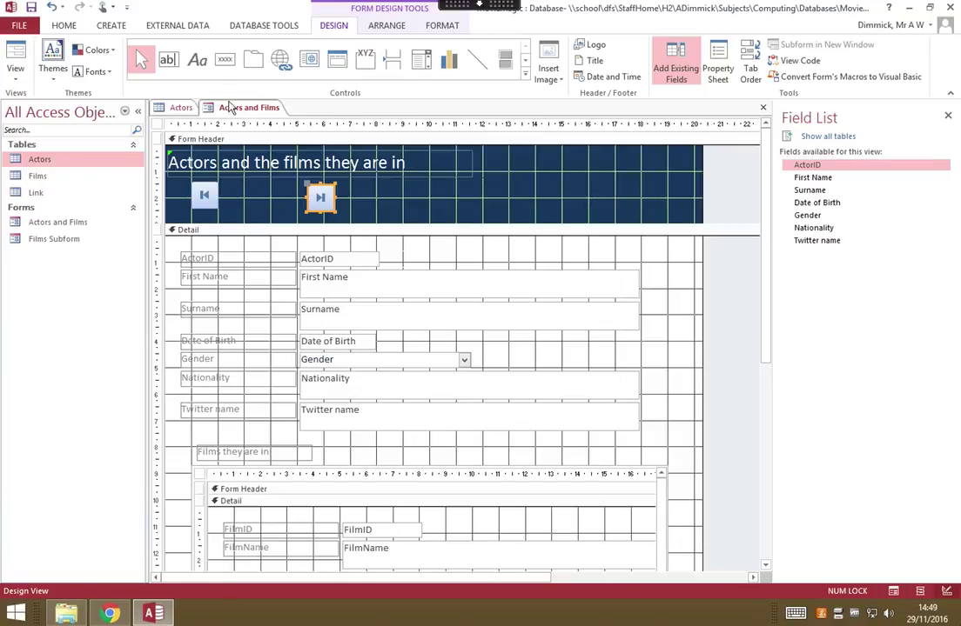
# - Add a Go To Previous Record picture button beside the first-record button
pyautogui.click(225, 60)
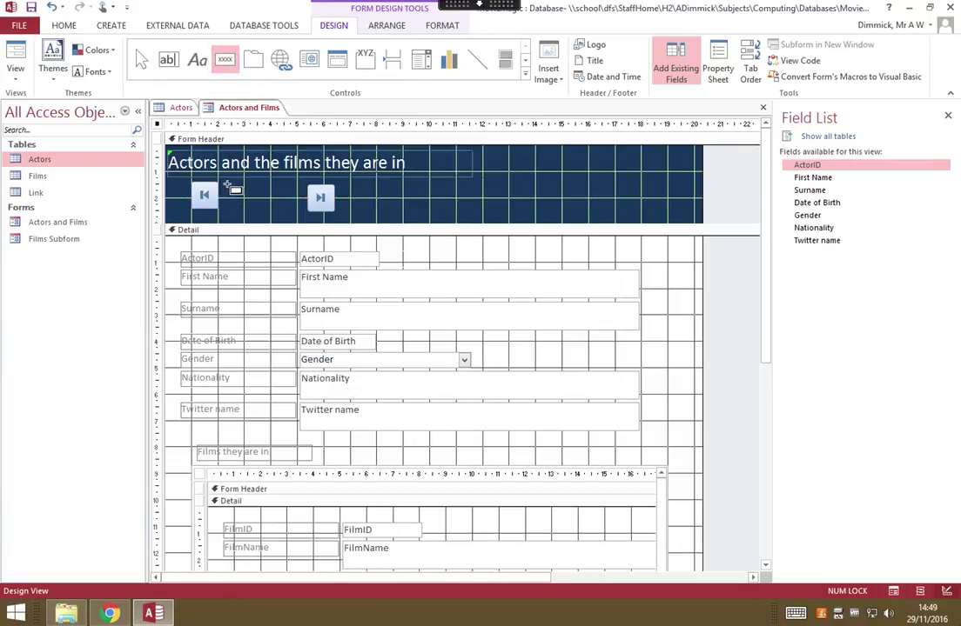
pyautogui.moveTo(228, 184); pyautogui.dragTo(252, 210)
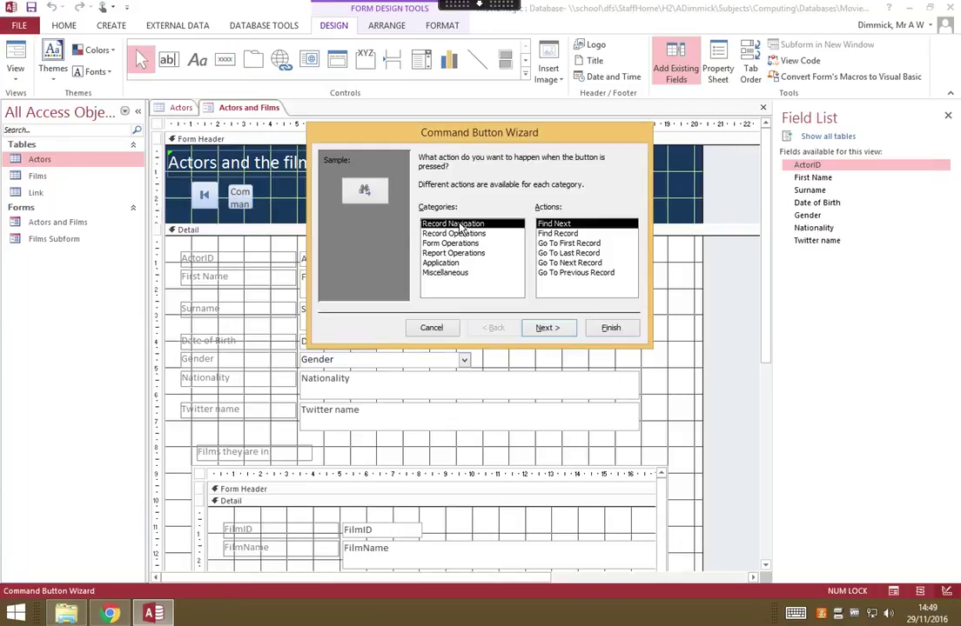
pyautogui.click(602, 273)
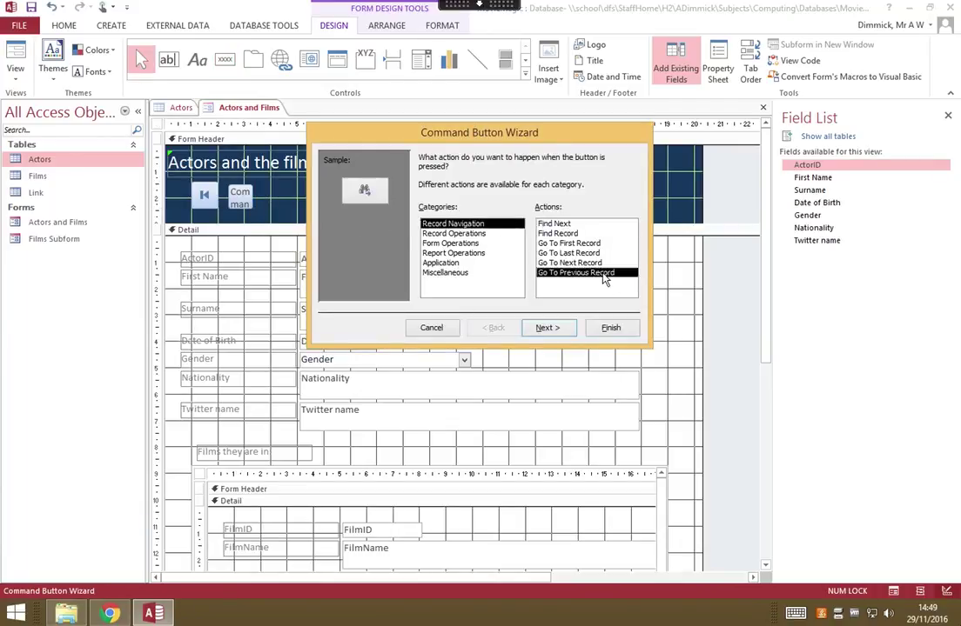
pyautogui.click(562, 328)
pyautogui.click(561, 328)
pyautogui.write('cmdPrevRecord')
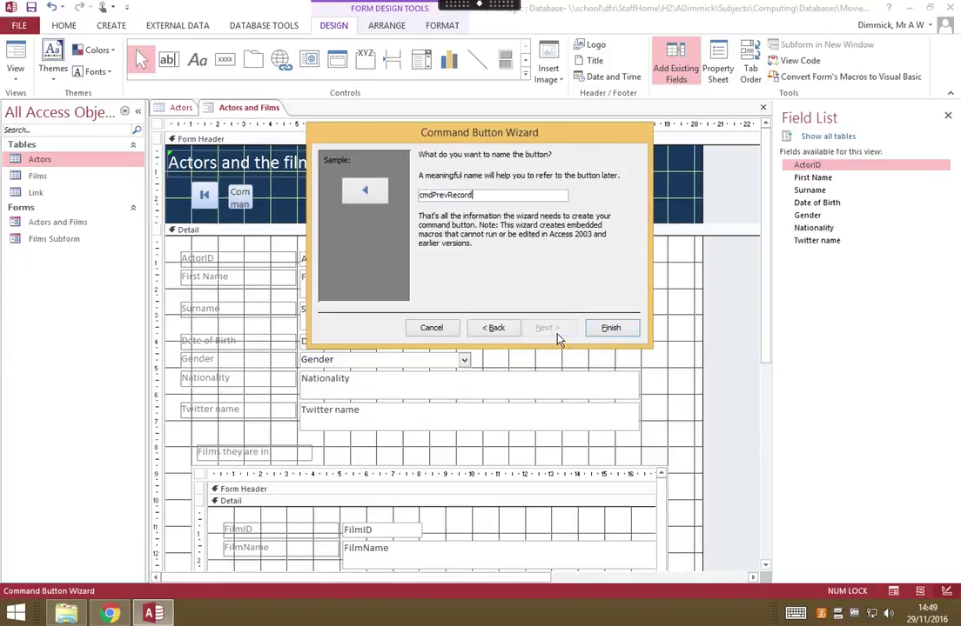
pyautogui.click(612, 329)
# - Add a Go To Next Record picture button beside the previous-record button
pyautogui.click(224, 59)
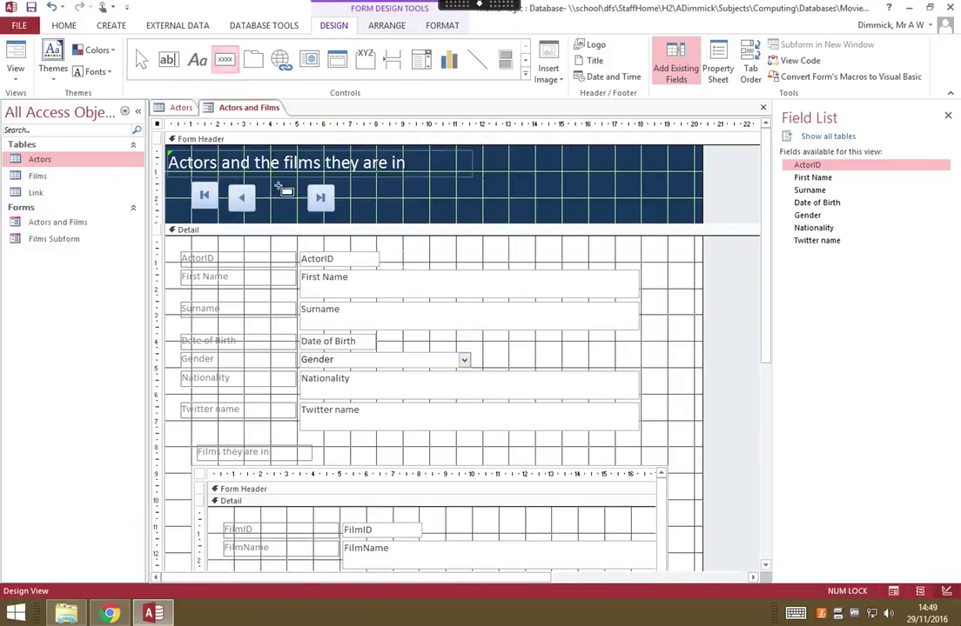
pyautogui.moveTo(269, 186); pyautogui.dragTo(294, 215)
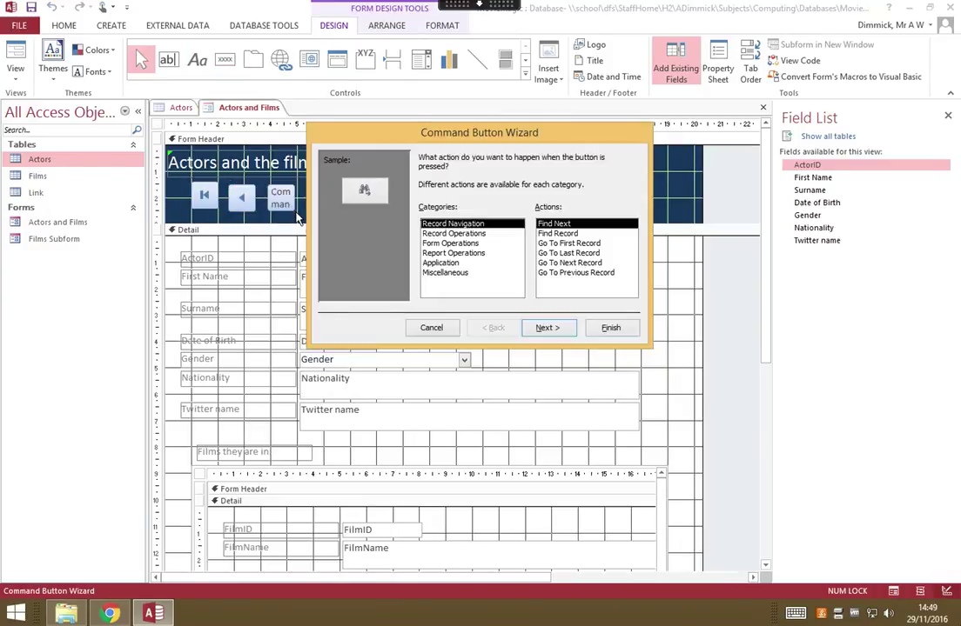
pyautogui.click(573, 264)
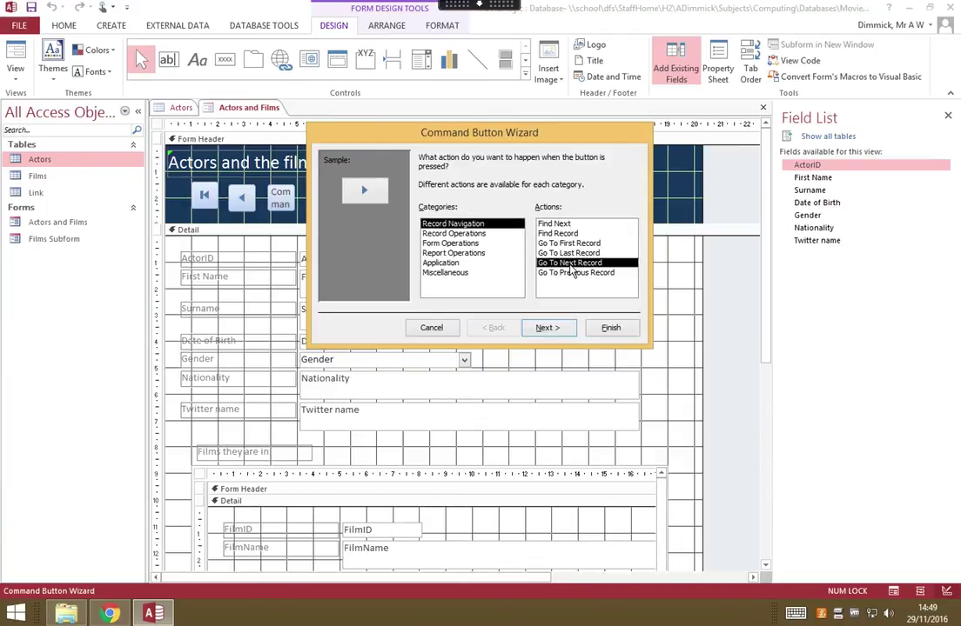
pyautogui.click(567, 335)
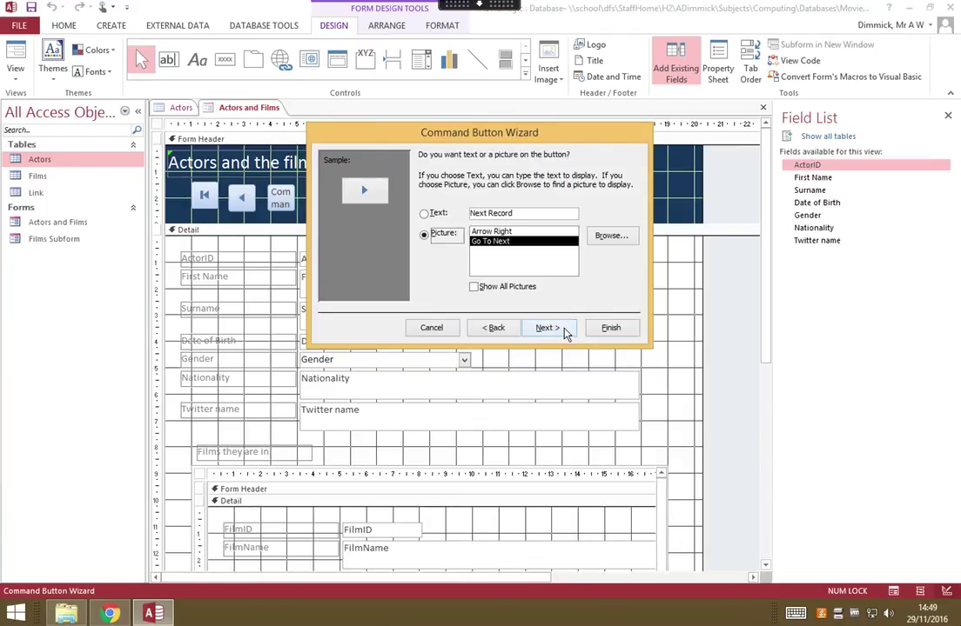
pyautogui.click(564, 334)
pyautogui.write('cmdNextRecord')
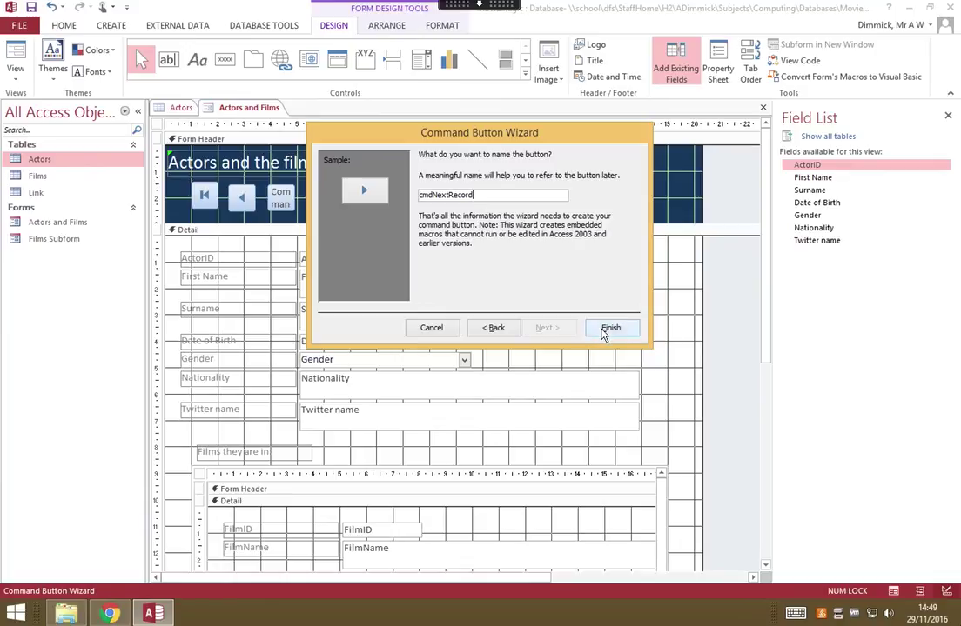
pyautogui.click(607, 329)
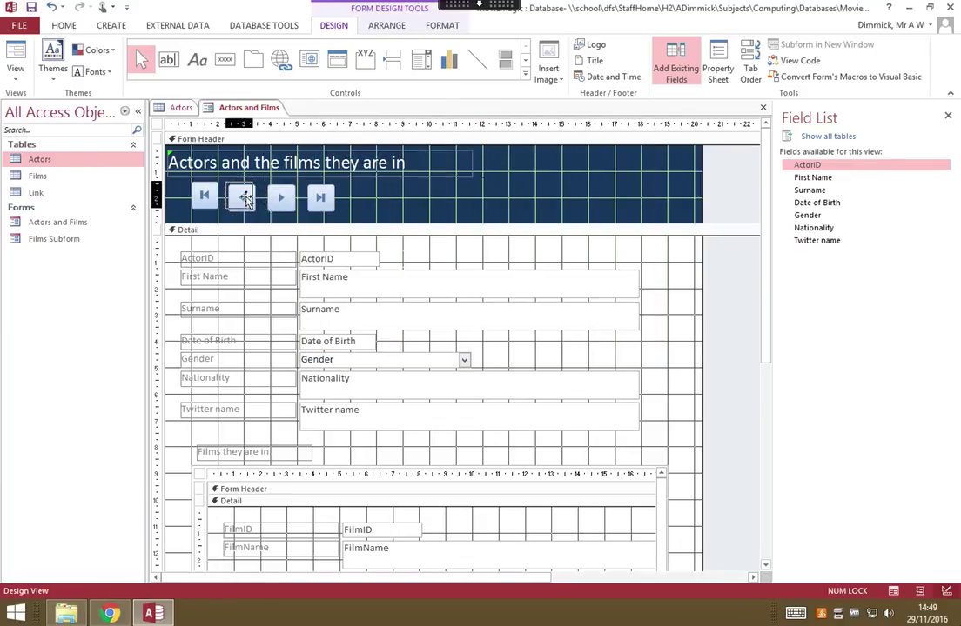
# - Nudge the last-record button left to close the gap in the button row
pyautogui.click(242, 197)
pyautogui.click(273, 202)
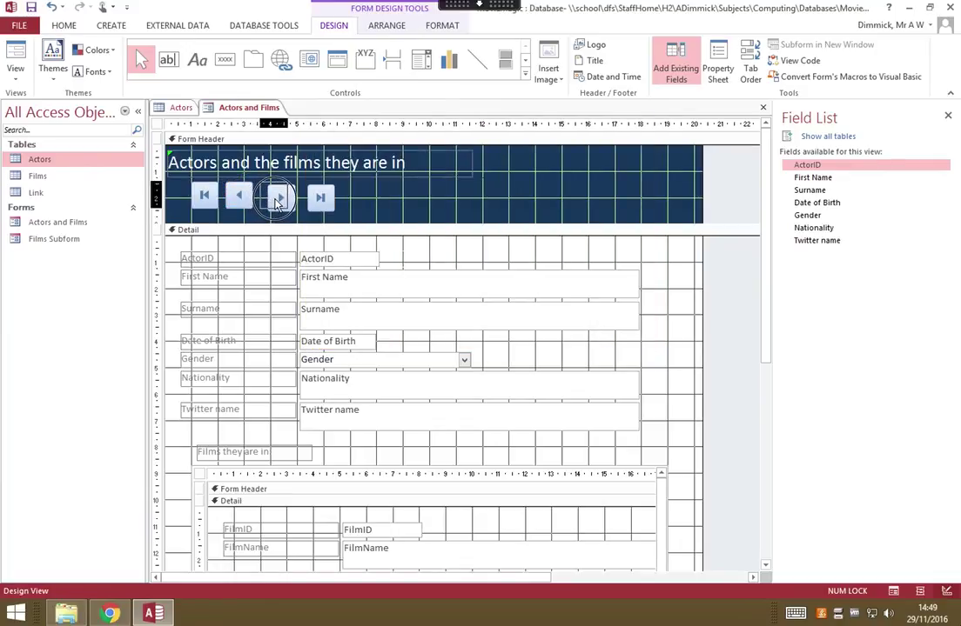
pyautogui.click(308, 204)
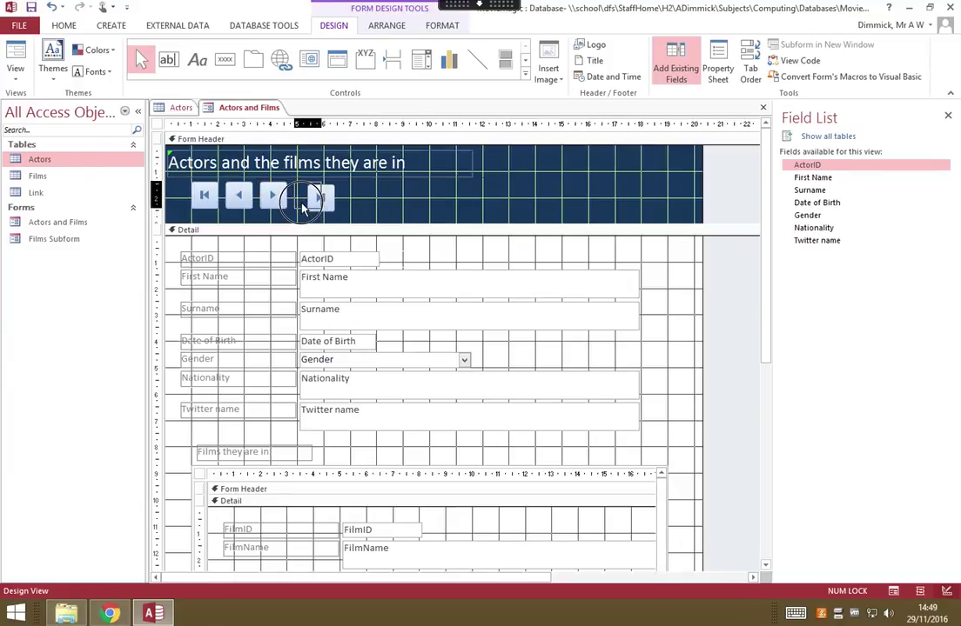
pyautogui.moveTo(302, 207); pyautogui.dragTo(306, 227)
pyautogui.click(24, 76)
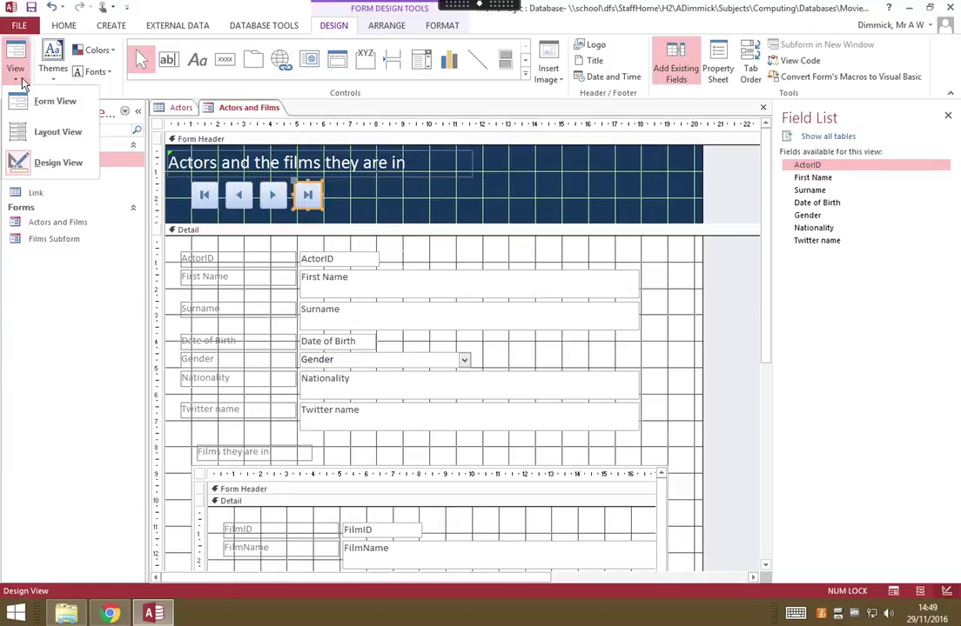
# - In Form View, test the next, previous, last and first record buttons on the actor records
pyautogui.click(61, 106)
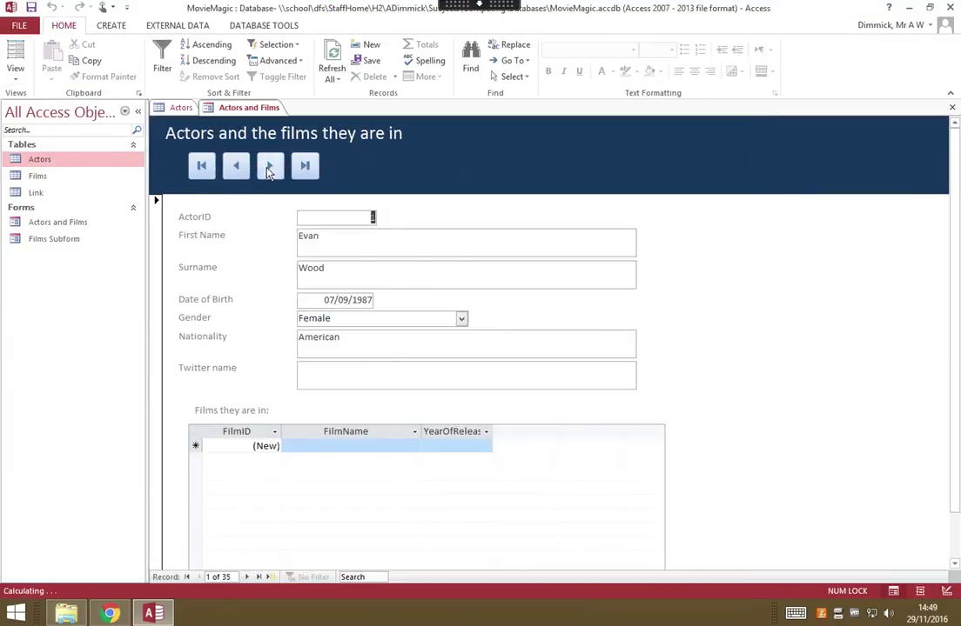
pyautogui.click(271, 168)
pyautogui.click(270, 168)
pyautogui.click(271, 169)
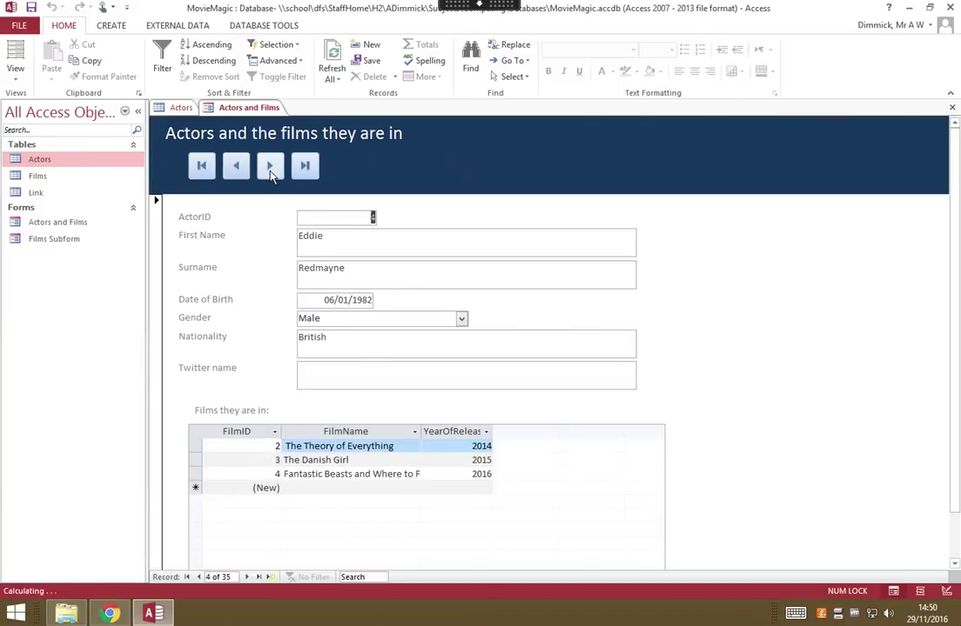
pyautogui.click(271, 169)
pyautogui.click(236, 167)
pyautogui.click(236, 167)
pyautogui.click(235, 167)
pyautogui.click(306, 169)
pyautogui.click(202, 169)
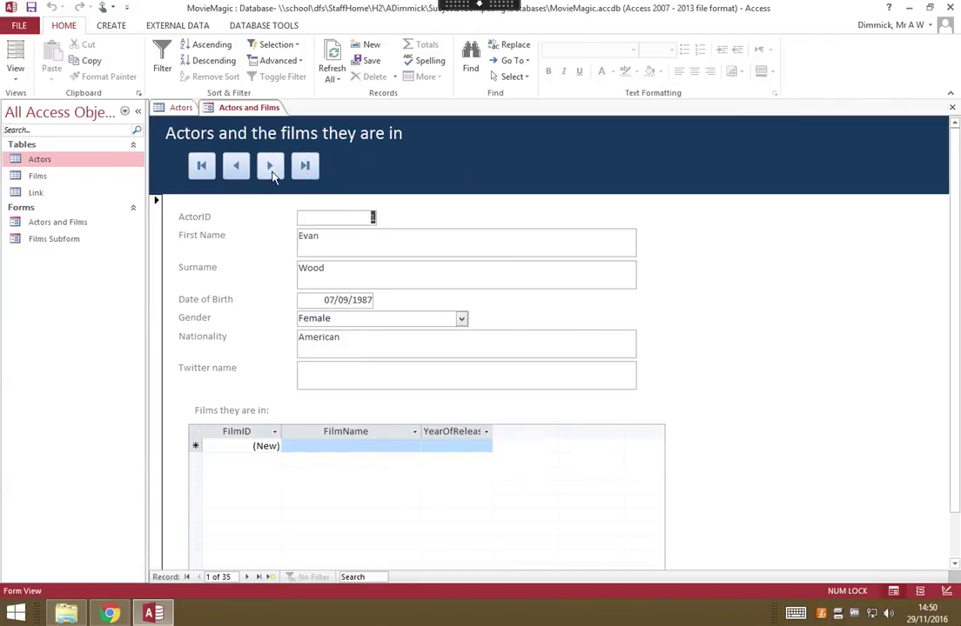
# - Step forward three records and back to the first, then bring up the Logomakr logo in Chrome
pyautogui.click(270, 169)
pyautogui.click(270, 169)
pyautogui.click(271, 169)
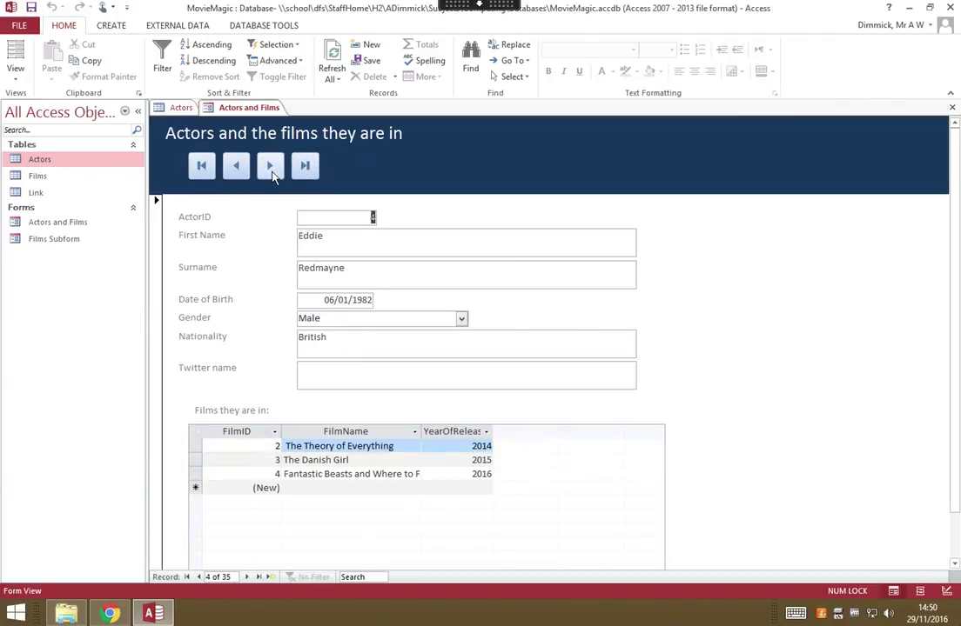
pyautogui.click(237, 169)
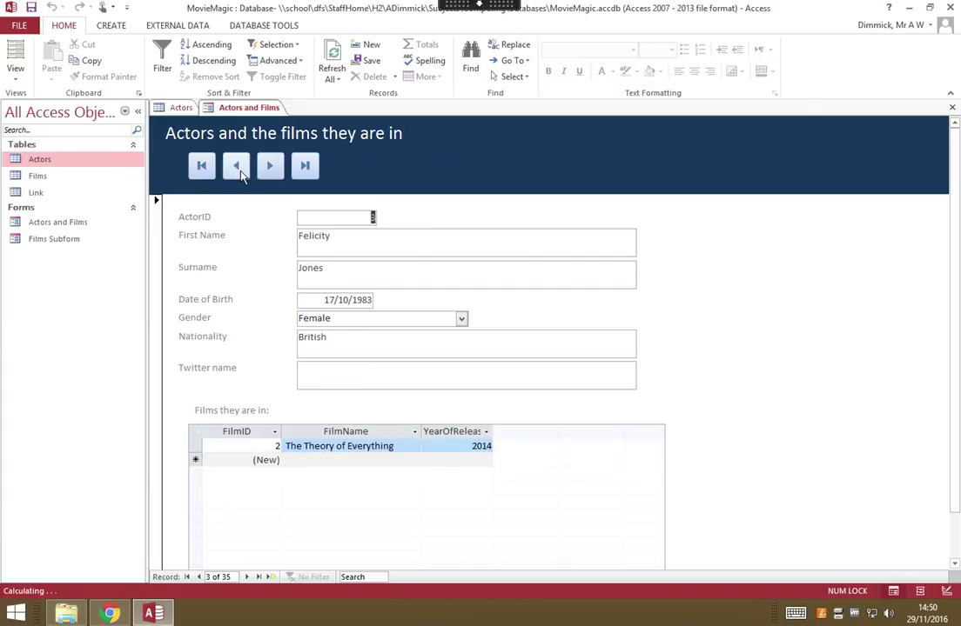
pyautogui.click(236, 169)
pyautogui.click(242, 174)
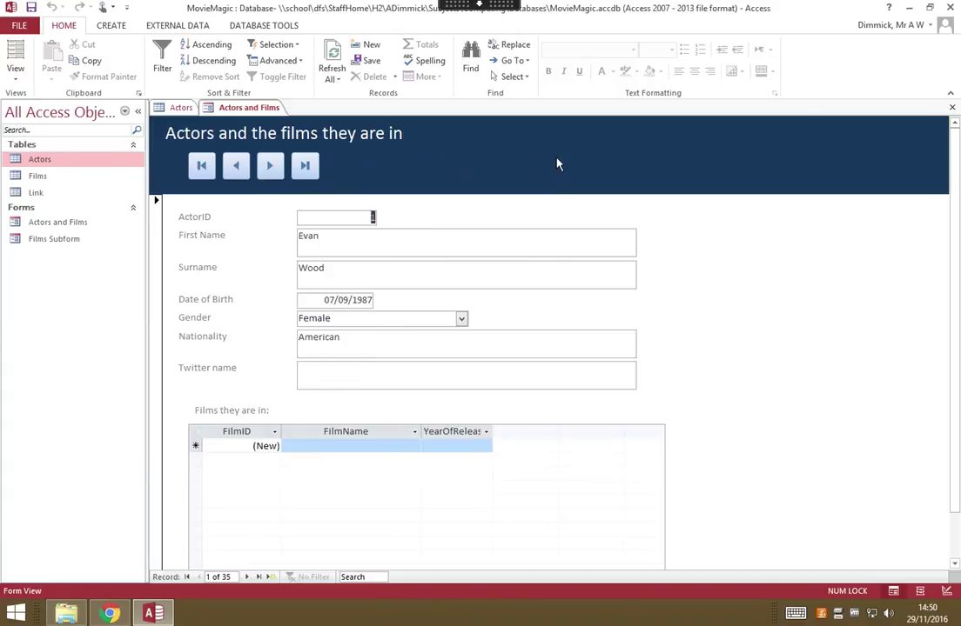
pyautogui.click(109, 614)
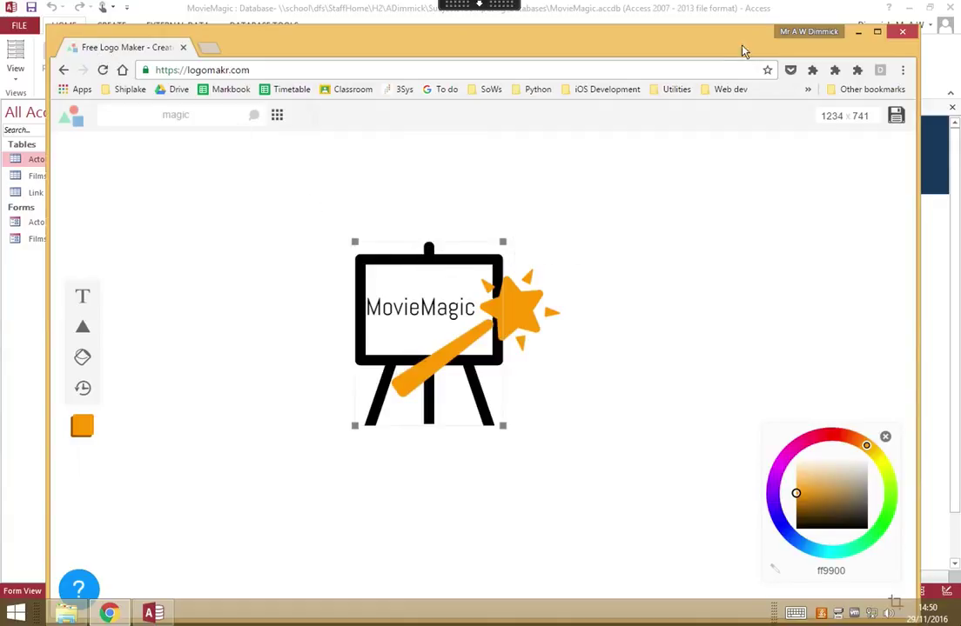
# - Maximise Chrome and save the MovieMagic logo to the computer as Logomakr_9Ozc8X.png
pyautogui.moveTo(736, 38)
pyautogui.mouseDown()
pyautogui.moveTo(733, 19)
pyautogui.moveTo(778, 87)
pyautogui.moveTo(660, 15)
pyautogui.moveTo(722, 26)
pyautogui.mouseUp()
pyautogui.doubleClick(703, 21)
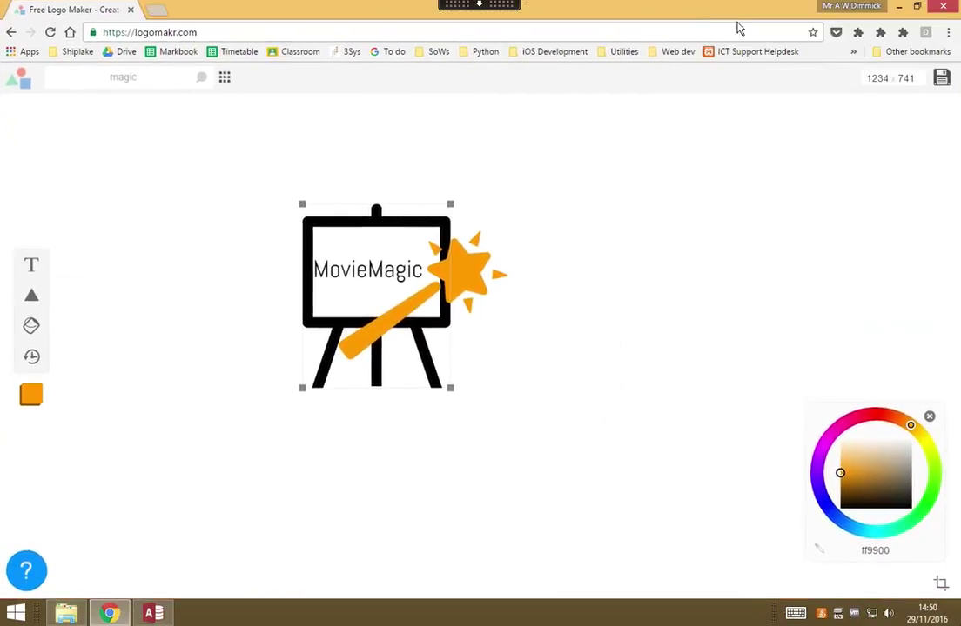
pyautogui.click(942, 85)
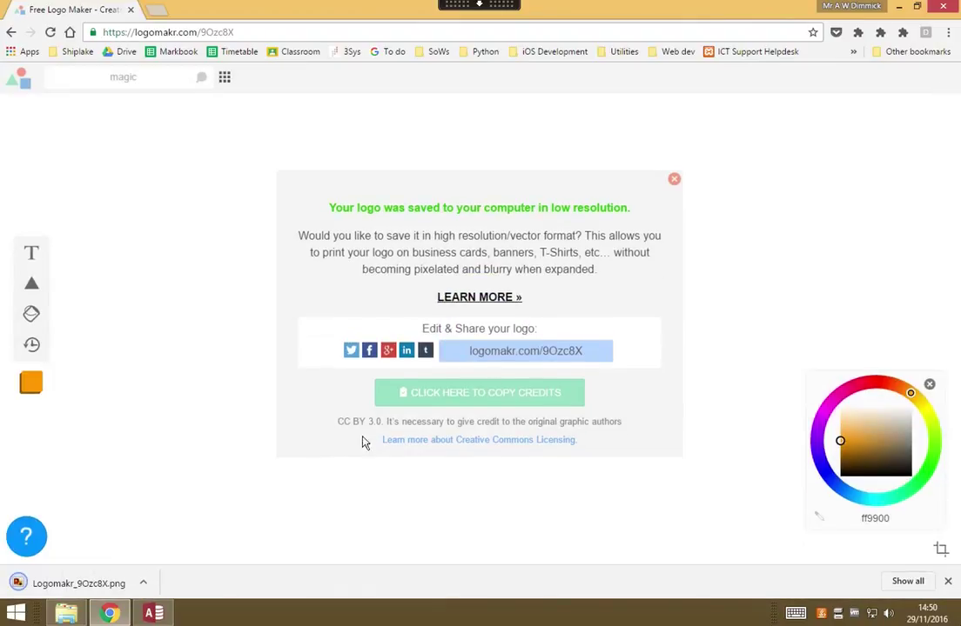
# - Minimise Chrome and put the Access form back into Design View
pyautogui.click(897, 7)
pyautogui.click(16, 74)
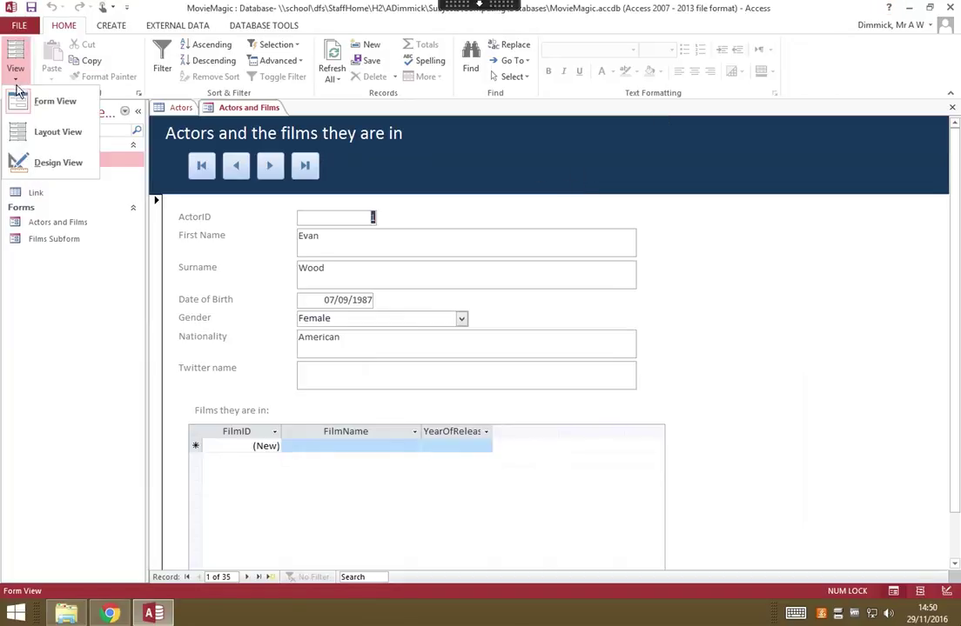
pyautogui.click(57, 163)
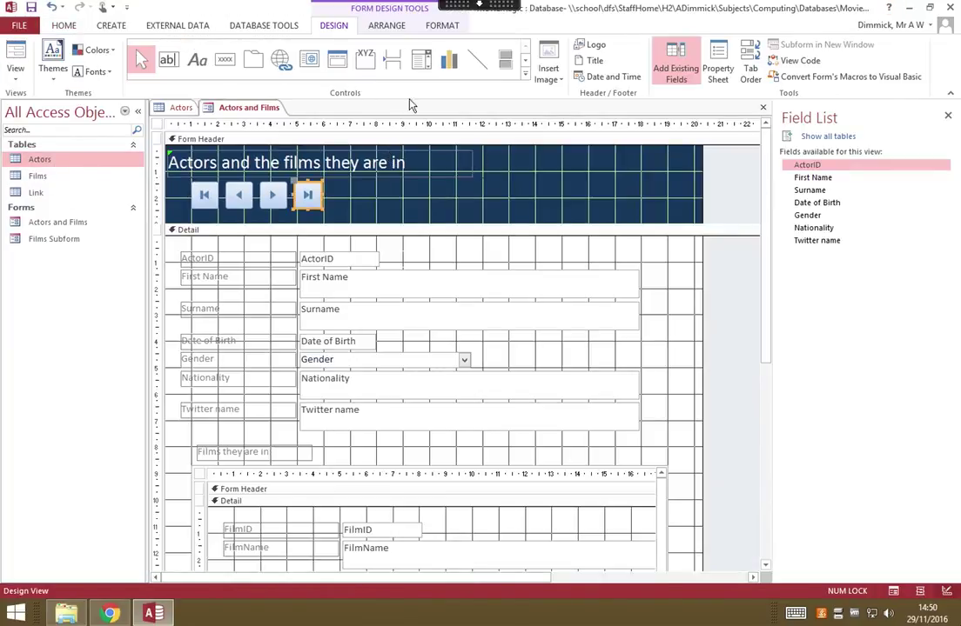
# - Insert the Logomakr_9Ozc8X image from Downloads, sorted by date modified
pyautogui.click(555, 77)
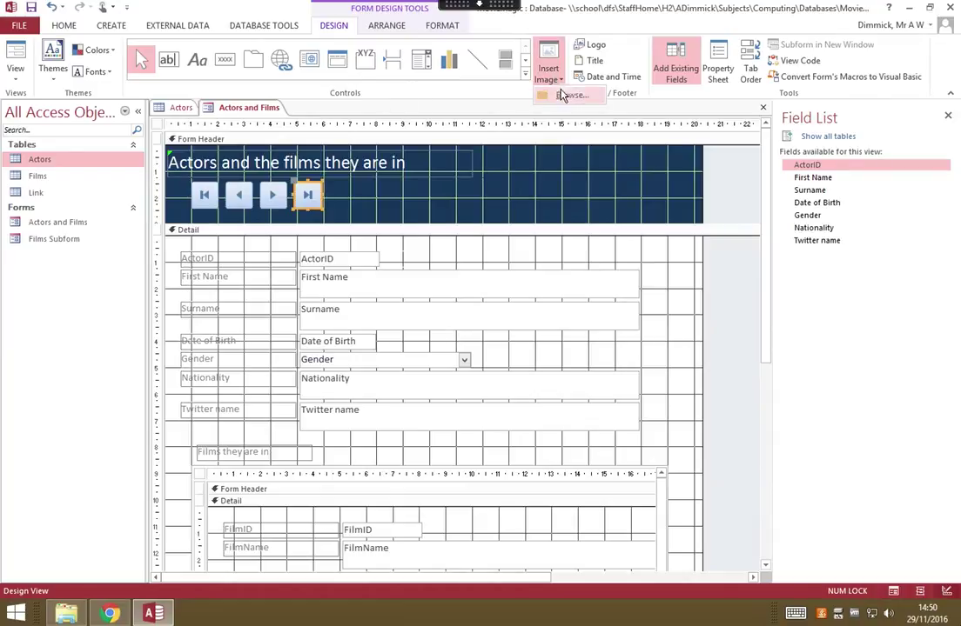
pyautogui.click(577, 93)
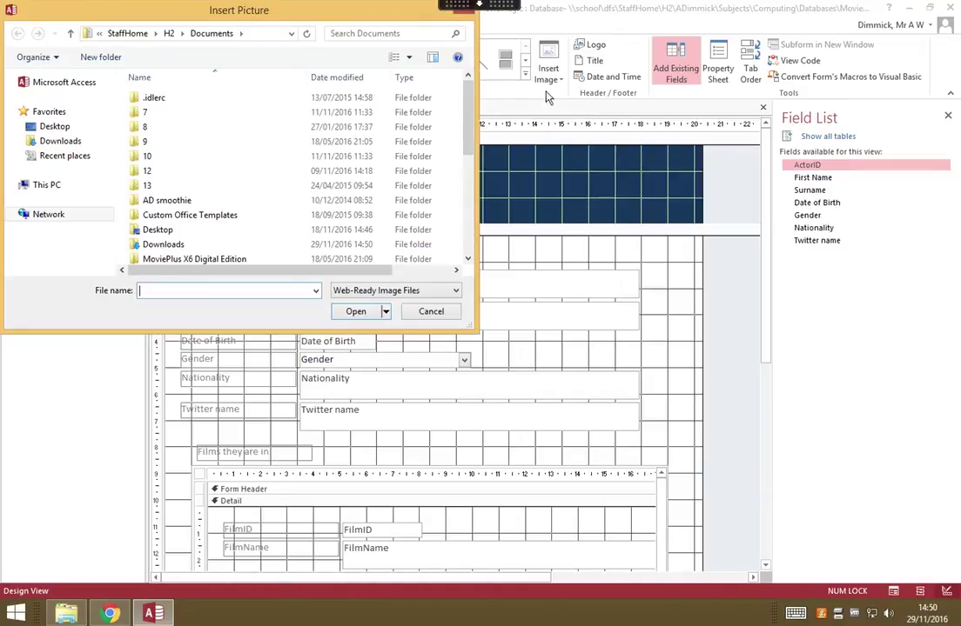
pyautogui.click(63, 142)
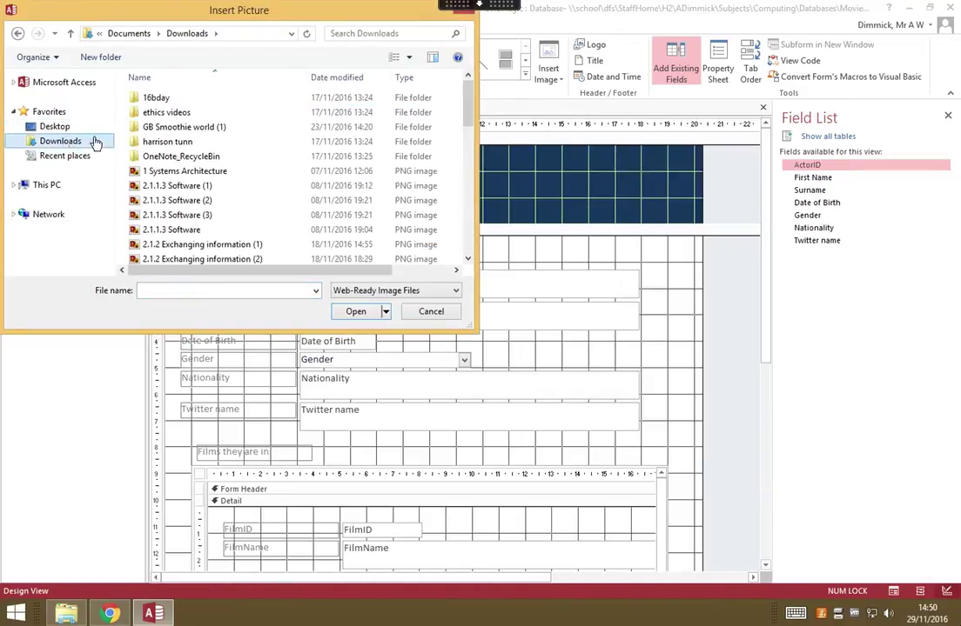
pyautogui.click(354, 78)
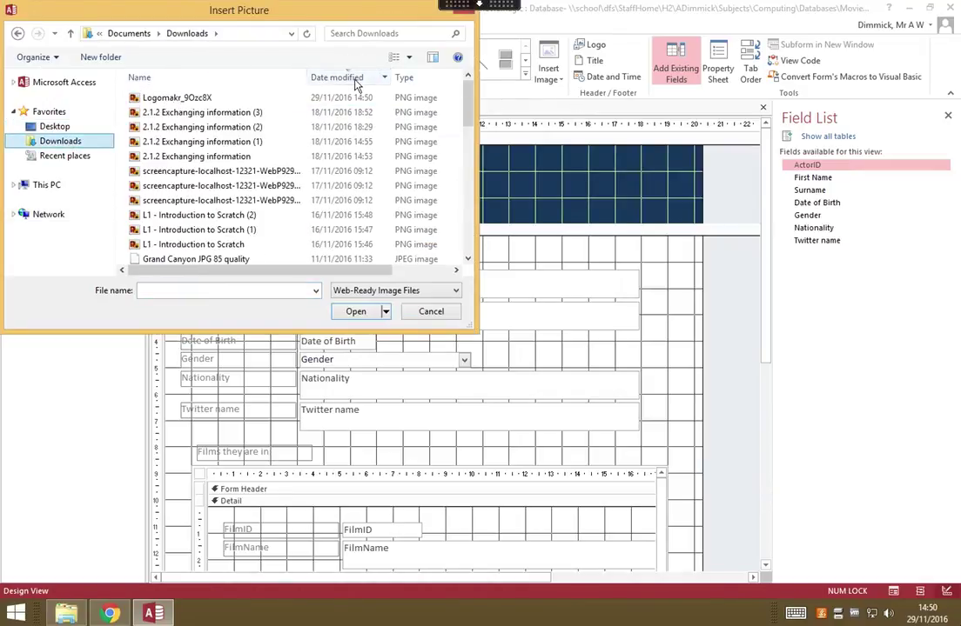
pyautogui.click(215, 101)
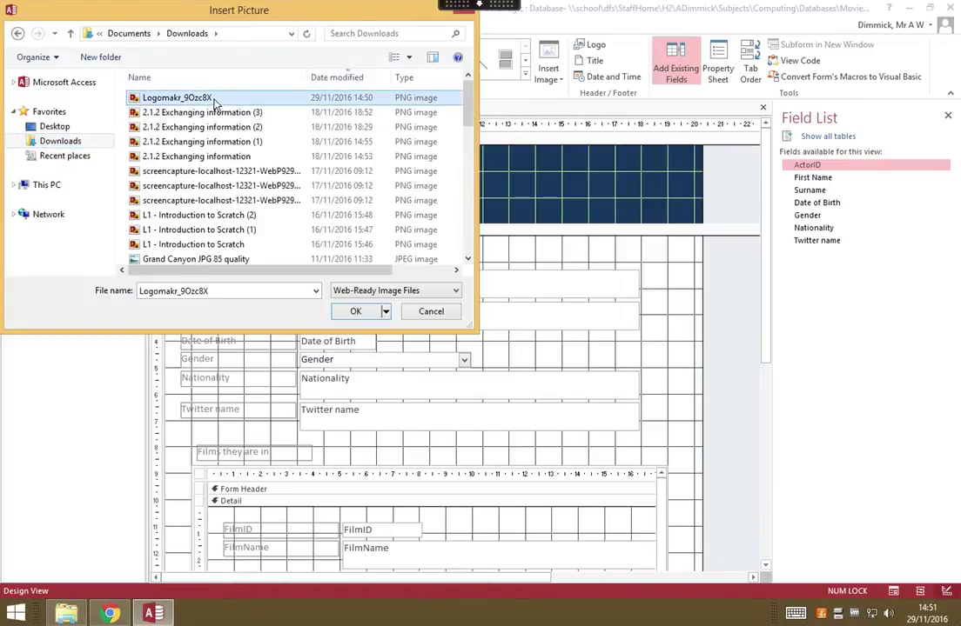
pyautogui.click(356, 311)
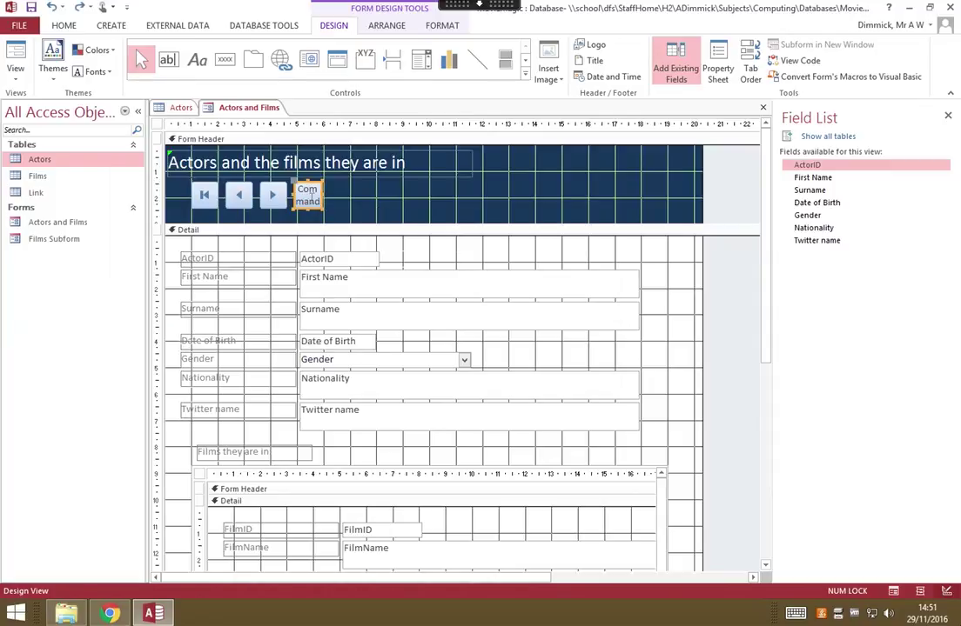
# - Clear the broken Command button's caption and delete the button
pyautogui.click(308, 199)
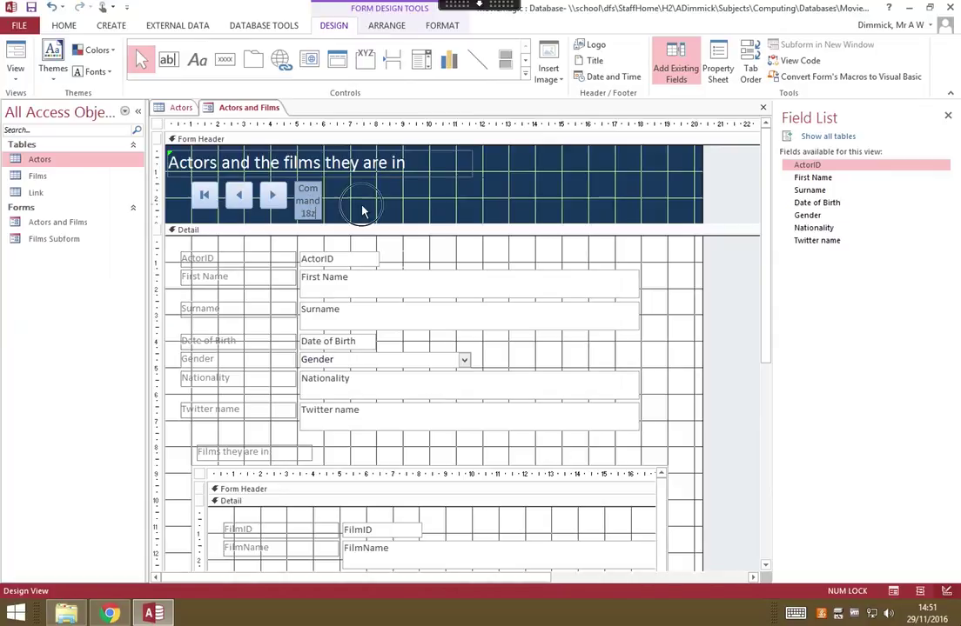
pyautogui.press('BackSpace')
pyautogui.click(333, 199)
pyautogui.click(306, 188)
pyautogui.press('Delete')
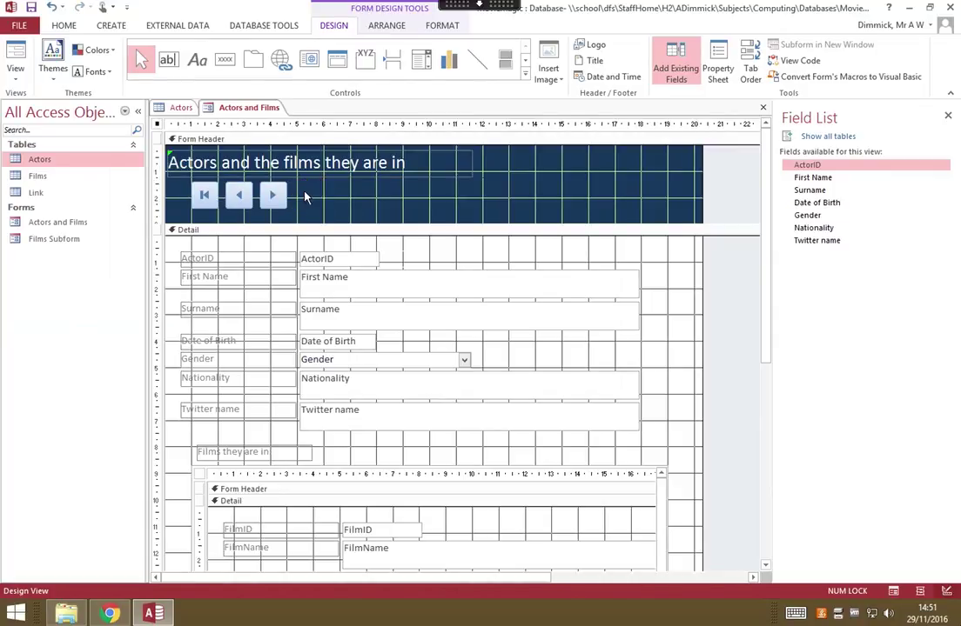
# - Add a new Go To Last Record picture button named cmdLastRecord after the three arrows
pyautogui.click(224, 59)
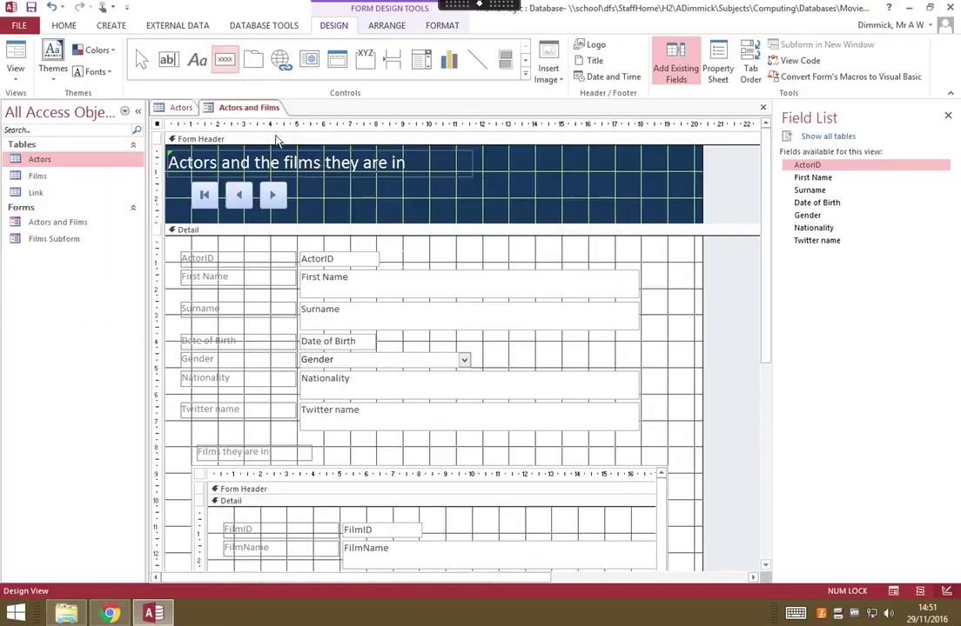
pyautogui.click(301, 188)
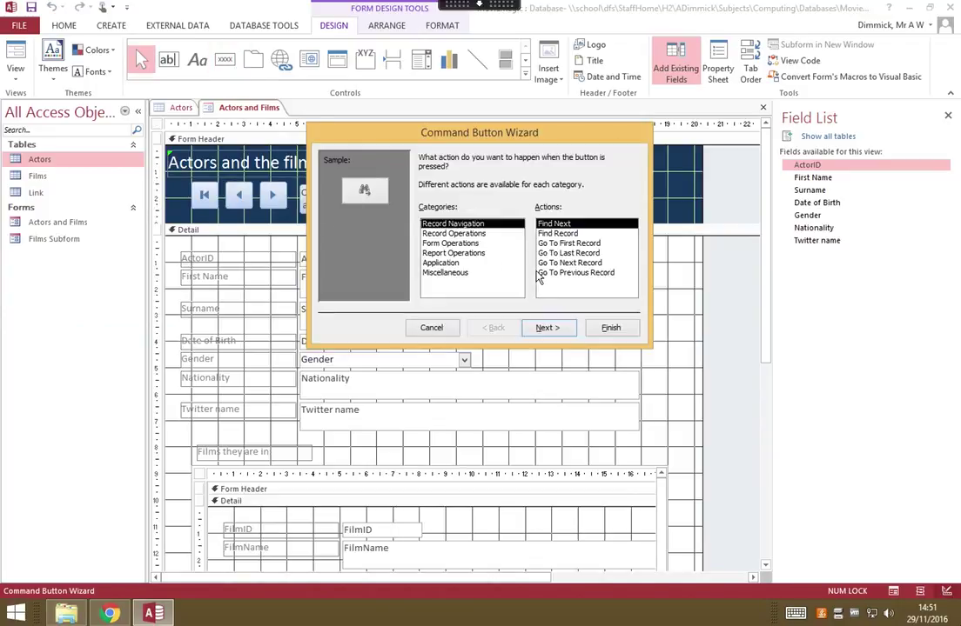
pyautogui.click(579, 252)
pyautogui.click(555, 329)
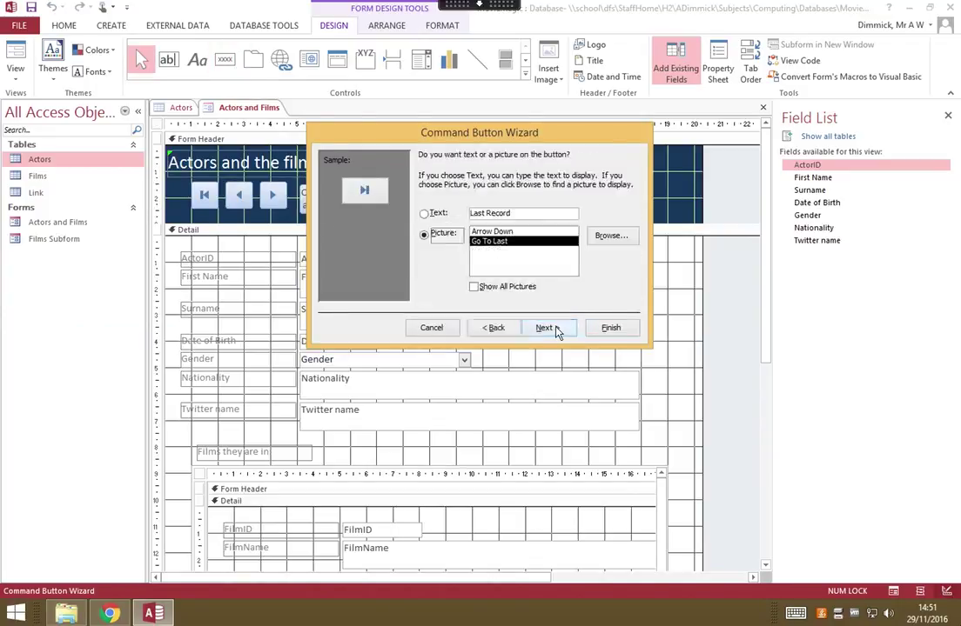
pyautogui.click(546, 328)
pyautogui.write('cmdLastRecord')
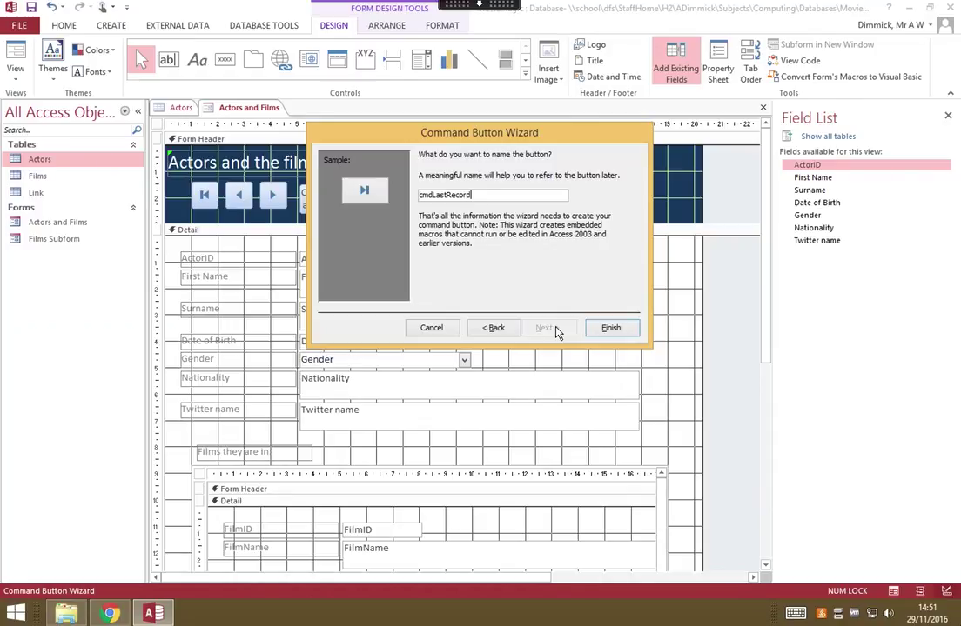
pyautogui.click(608, 328)
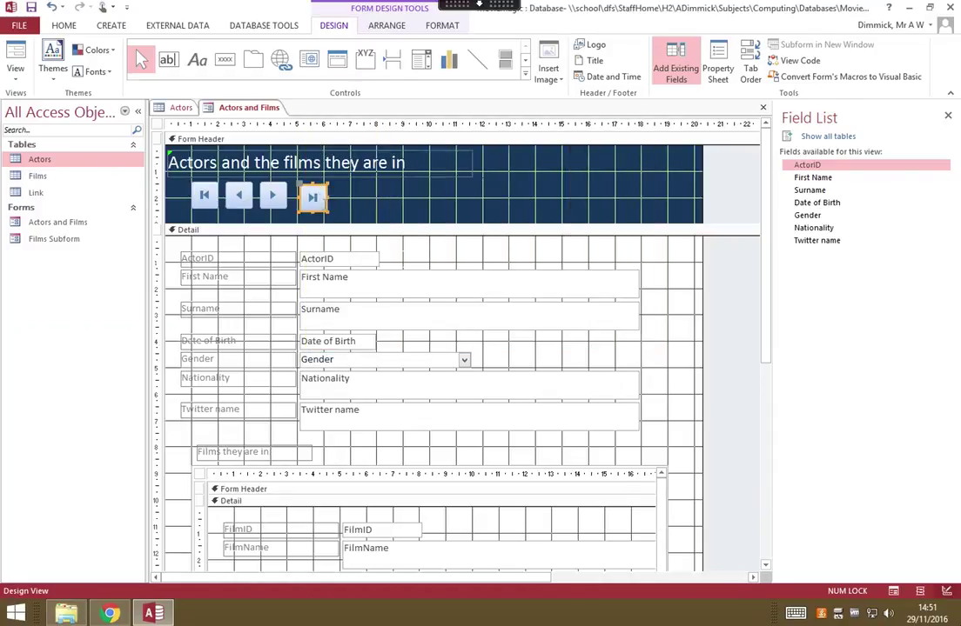
pyautogui.click(521, 194)
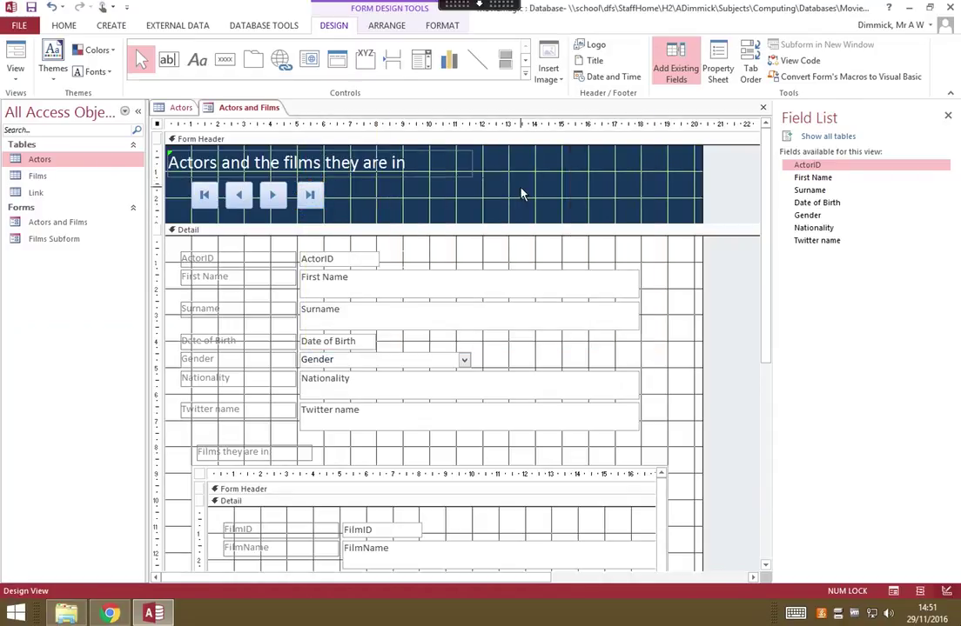
# - Place the MovieMagic logo from the Image Gallery in a rectangle at the header's right side
pyautogui.click(548, 71)
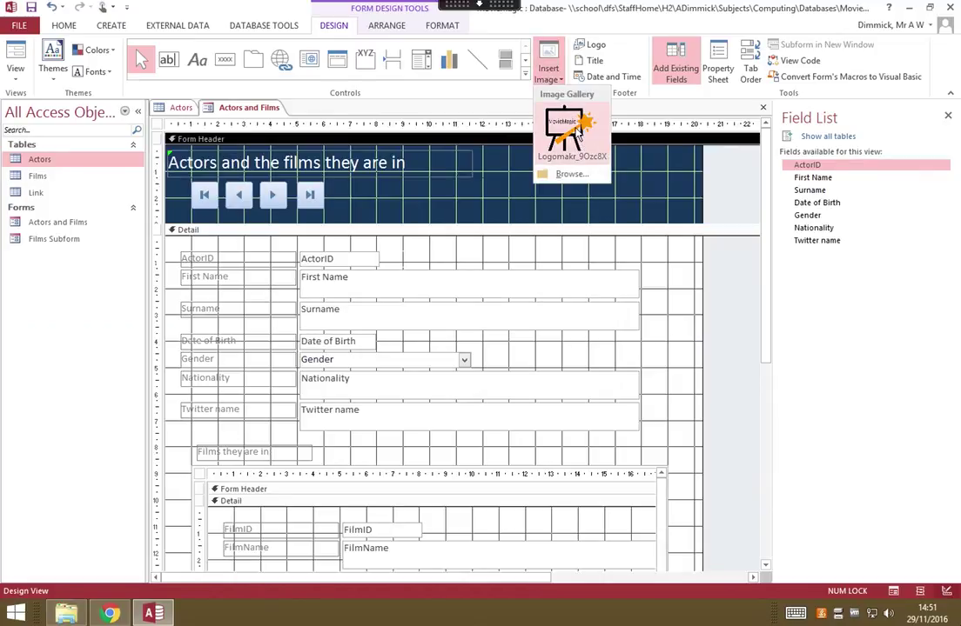
pyautogui.click(581, 126)
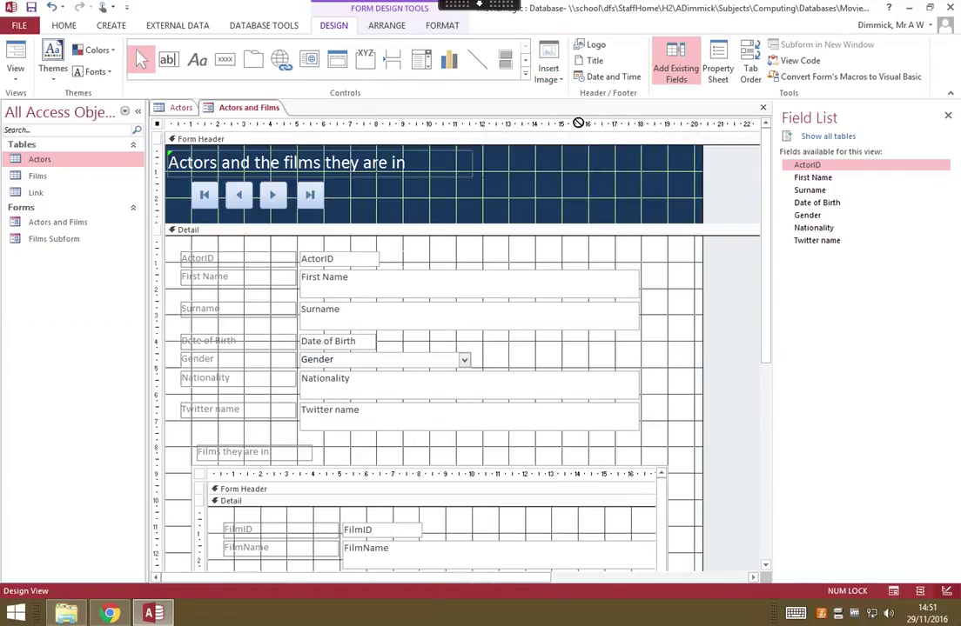
pyautogui.moveTo(589, 176); pyautogui.dragTo(655, 222)
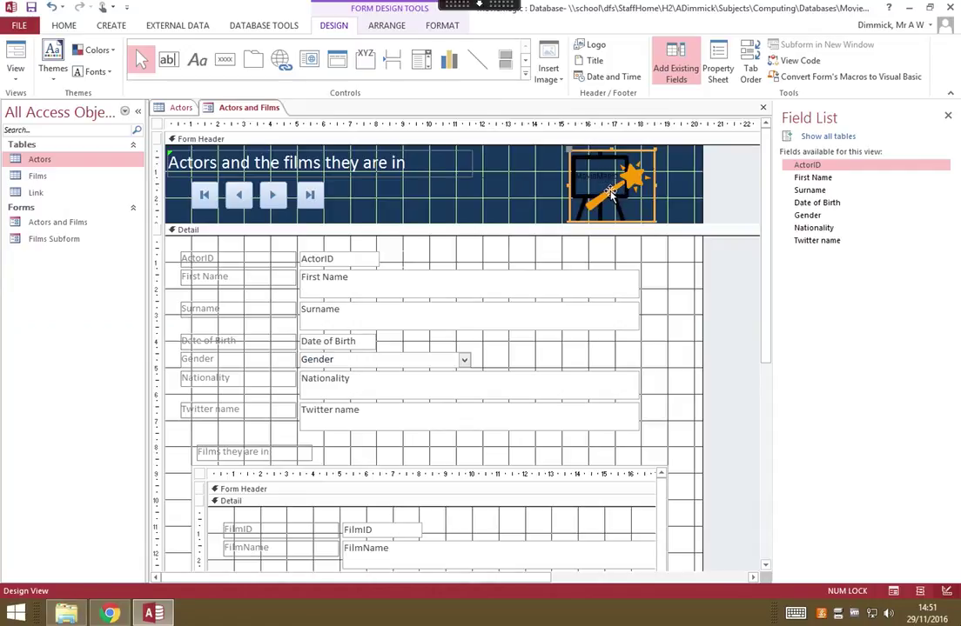
# - Set the Form Header section's Shape Fill to white
pyautogui.click(440, 27)
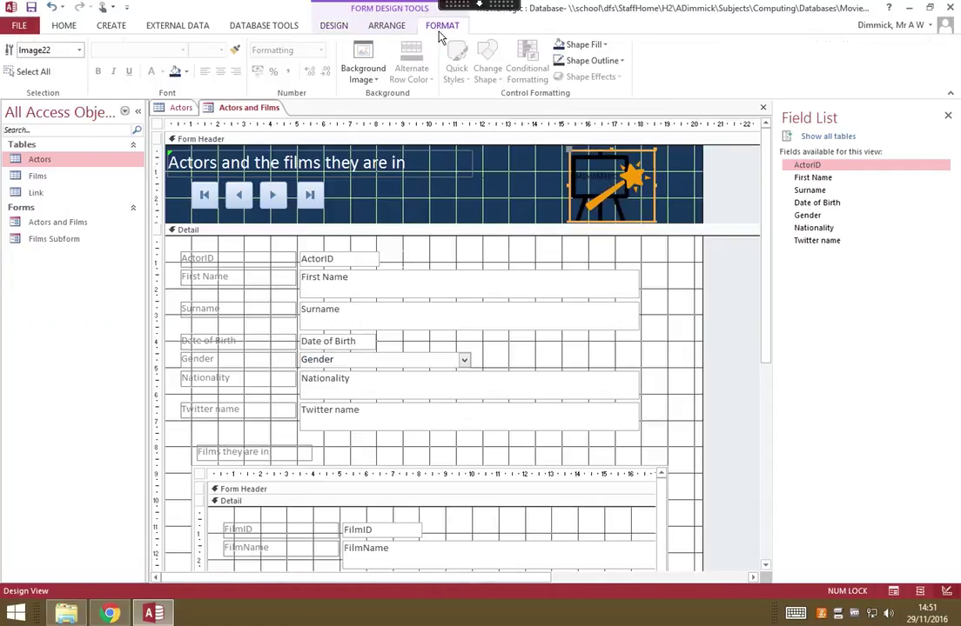
pyautogui.click(493, 192)
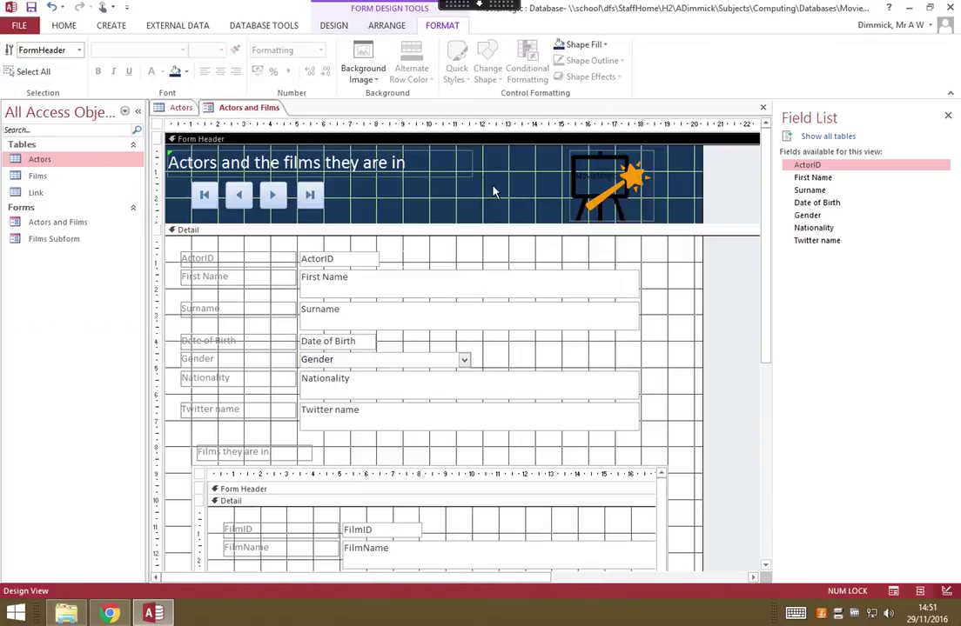
pyautogui.click(574, 47)
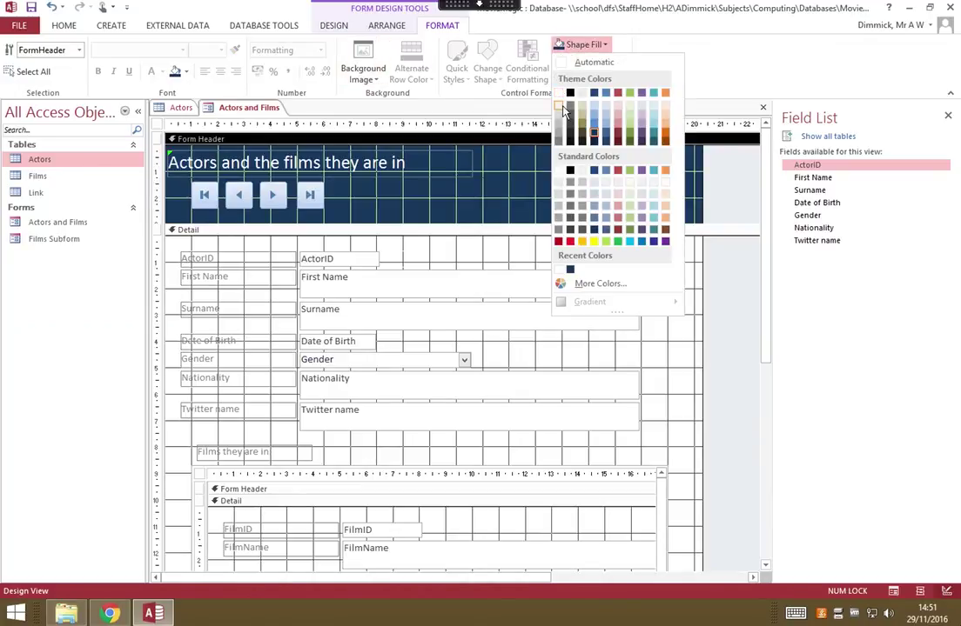
pyautogui.click(562, 108)
# - Change the title label's font colour to red
pyautogui.click(362, 157)
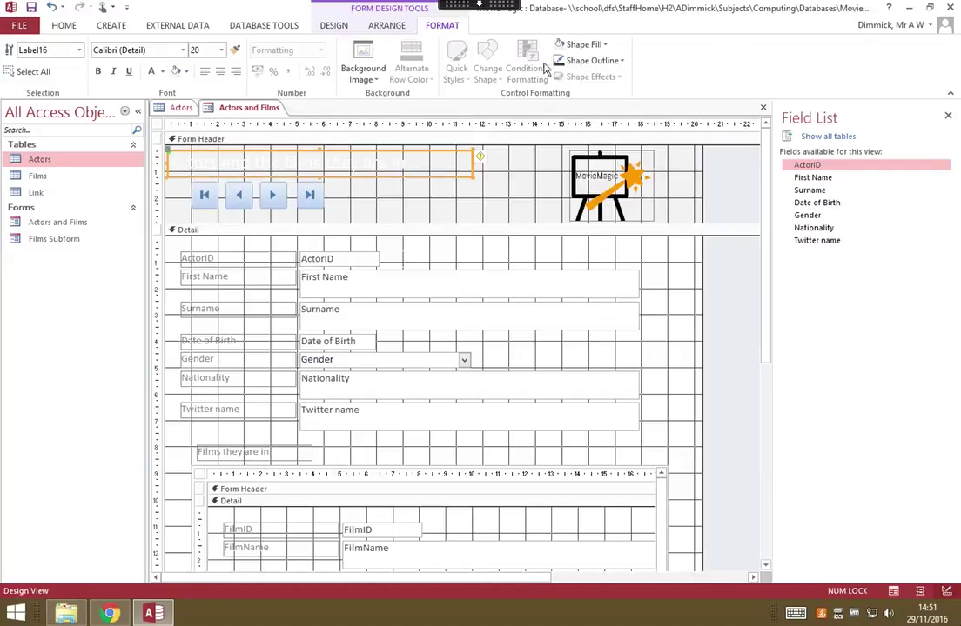
pyautogui.click(163, 72)
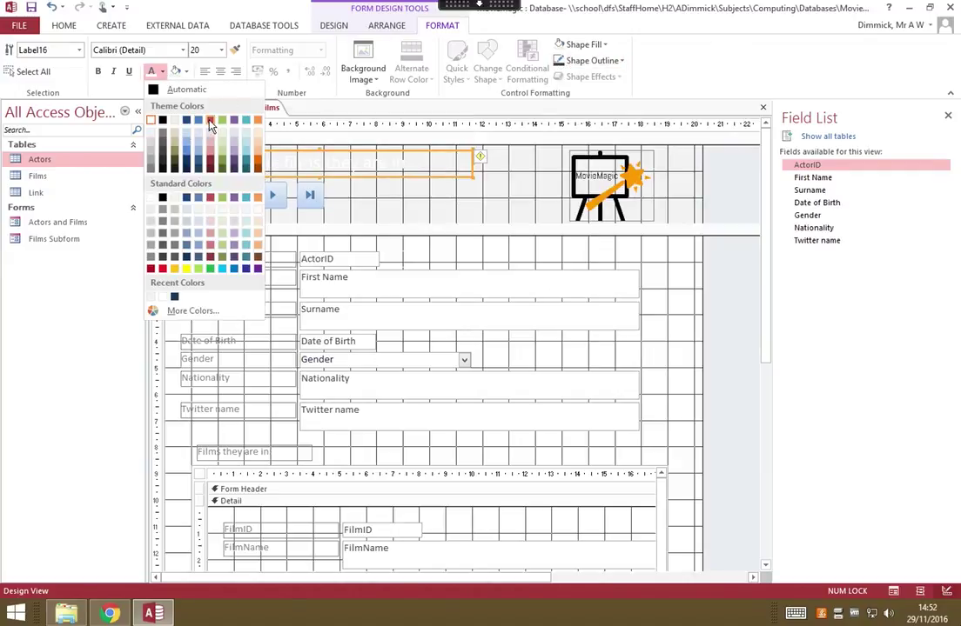
pyautogui.click(208, 121)
pyautogui.click(440, 209)
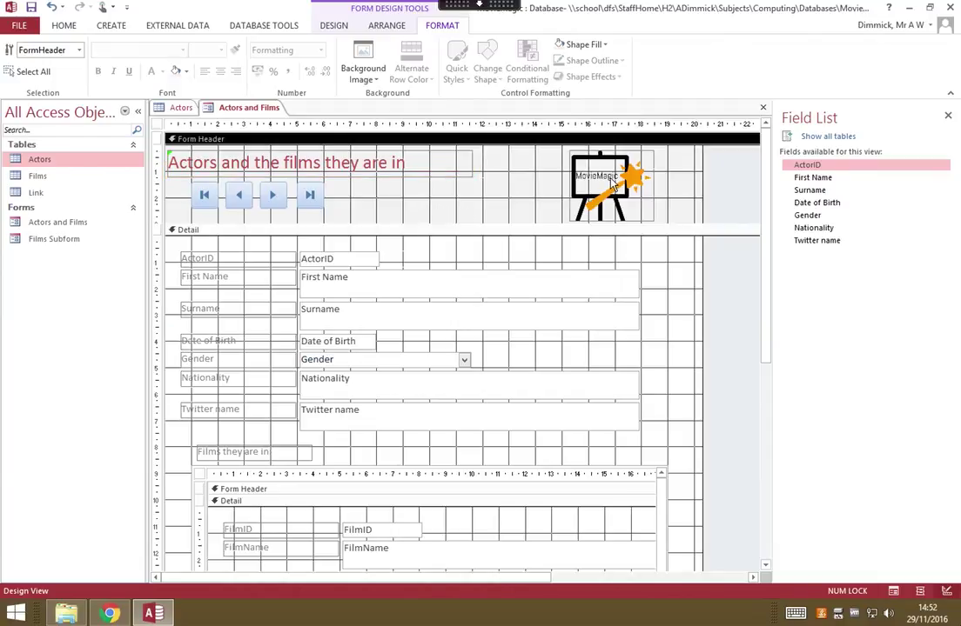
# - Switch the form to Form View and advance to actor record 3 of 35
pyautogui.click(61, 26)
pyautogui.click(17, 70)
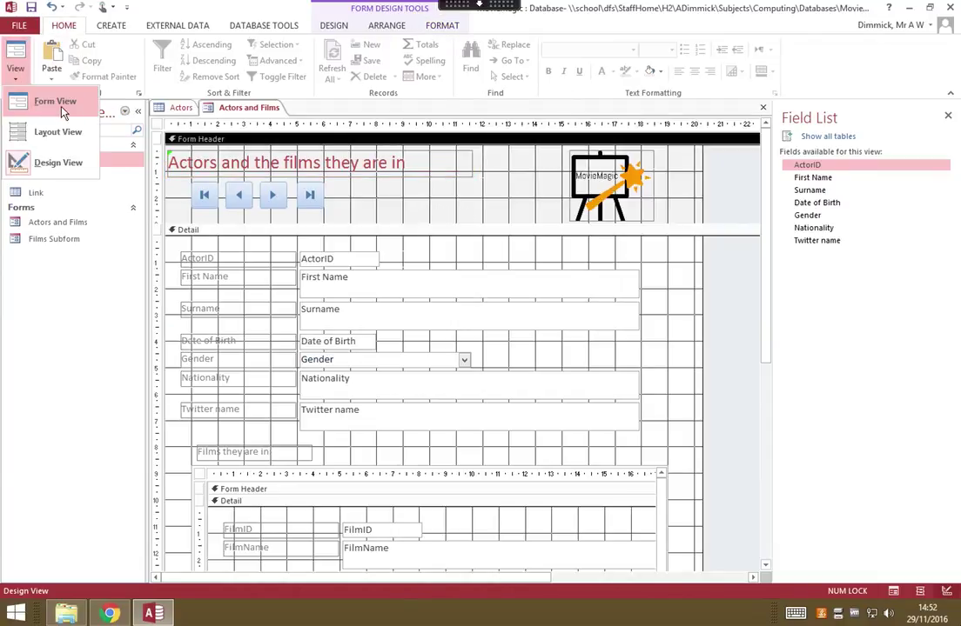
pyautogui.click(56, 102)
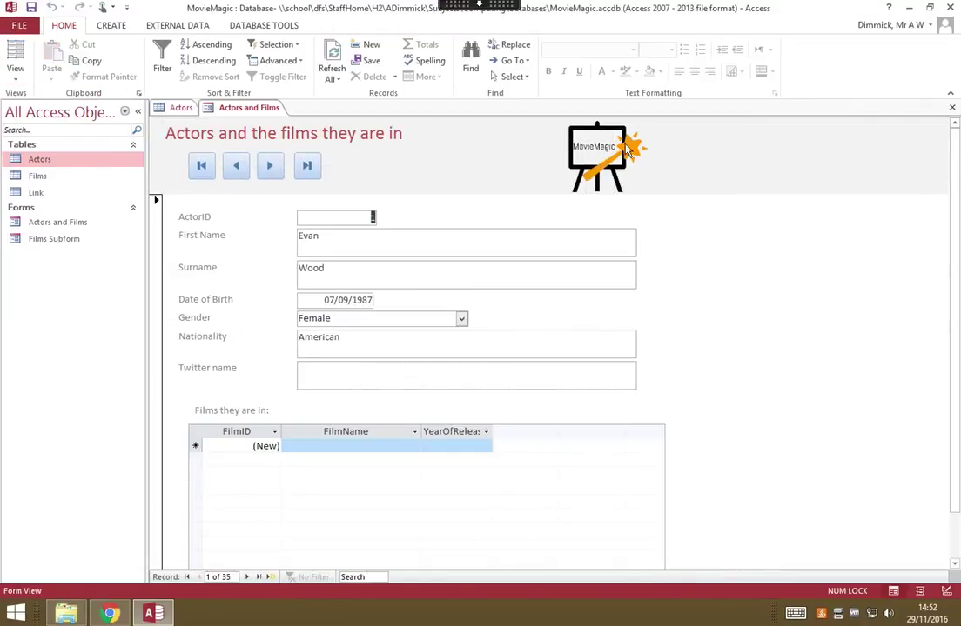
pyautogui.click(273, 167)
pyautogui.click(273, 167)
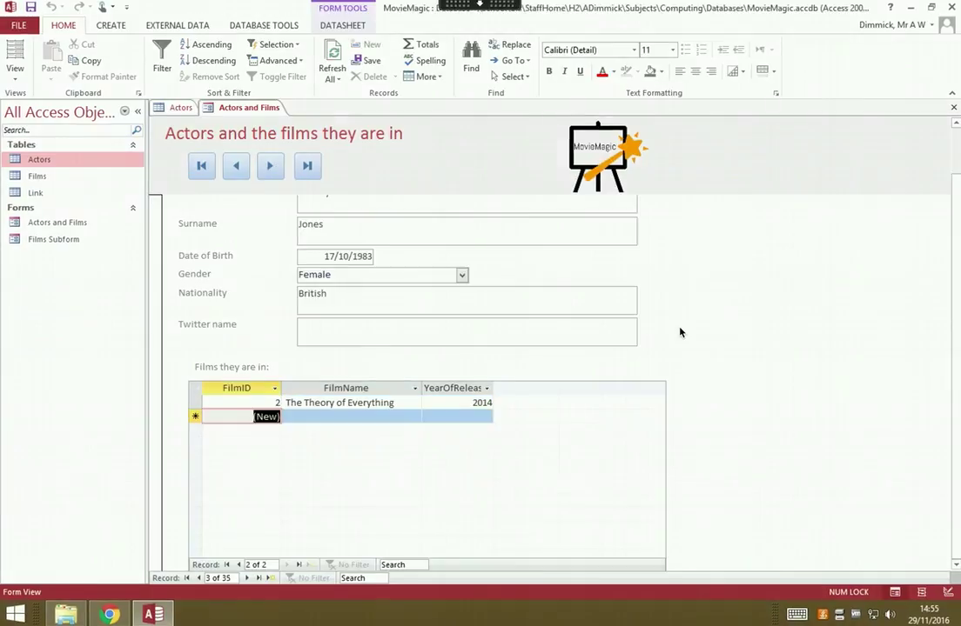